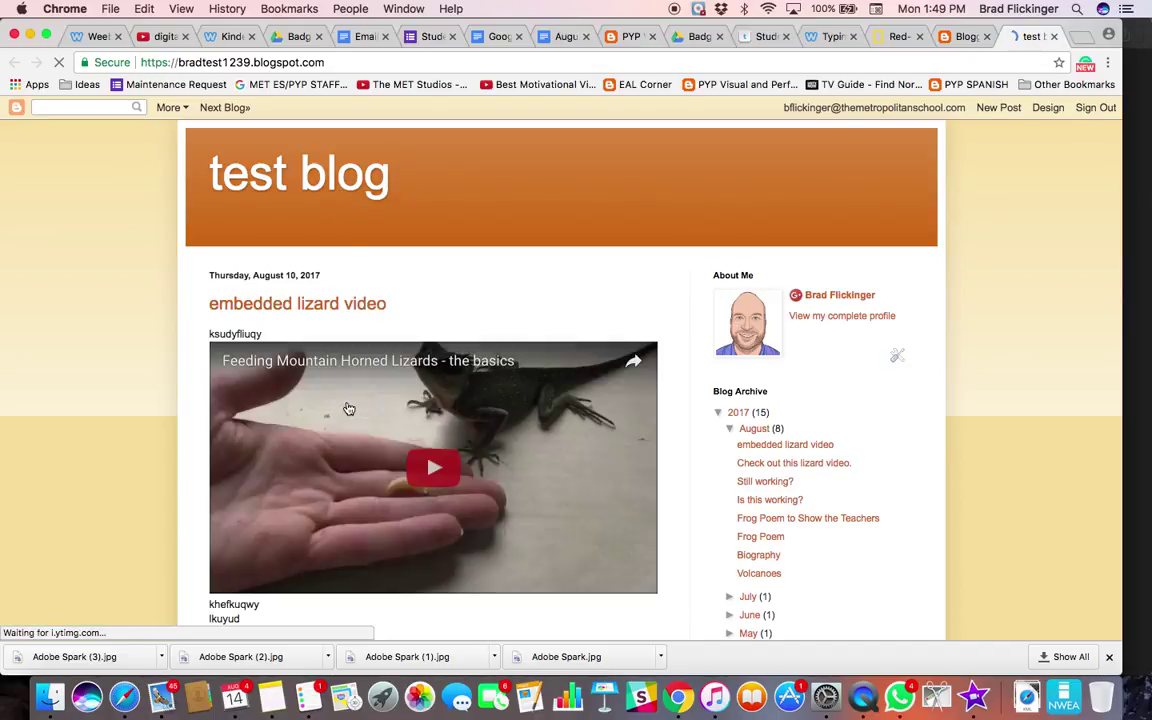
scroll(348, 408, "down", 1)
scroll(348, 408, "down", 15)
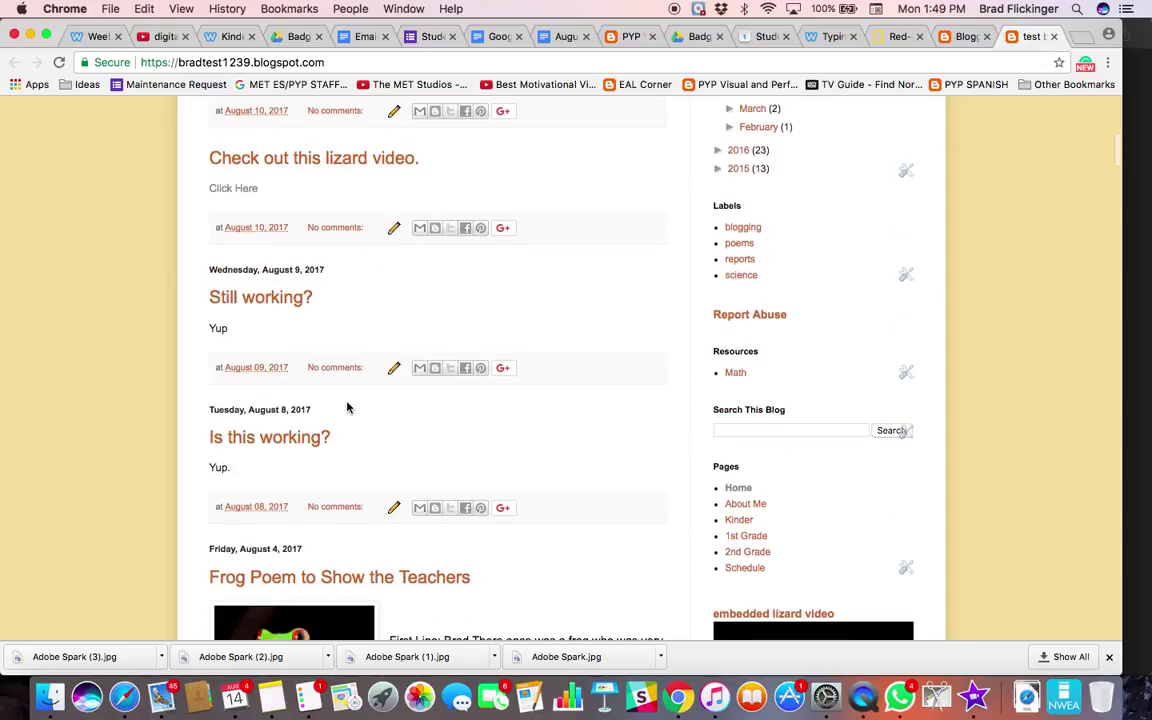
scroll(348, 408, "up", 15)
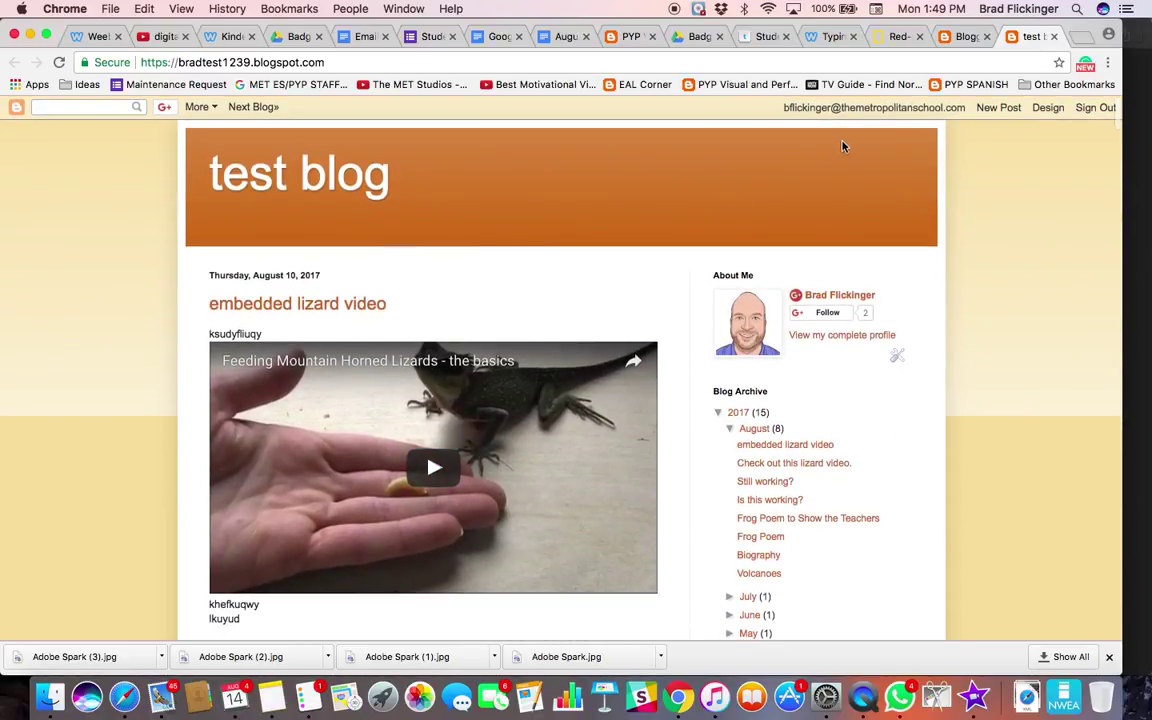
Create a new post on the test blog titled "Red Eyed Tree Frog Report" and start its body in Compose mode
left_click(966, 45)
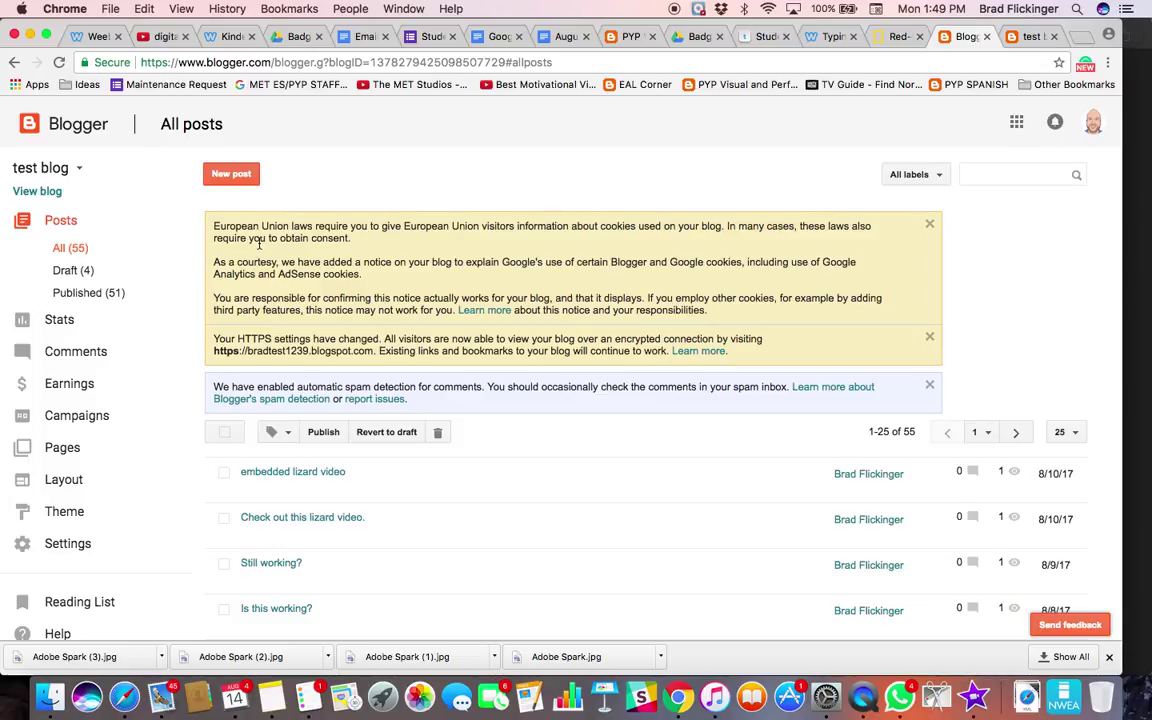
left_click(231, 176)
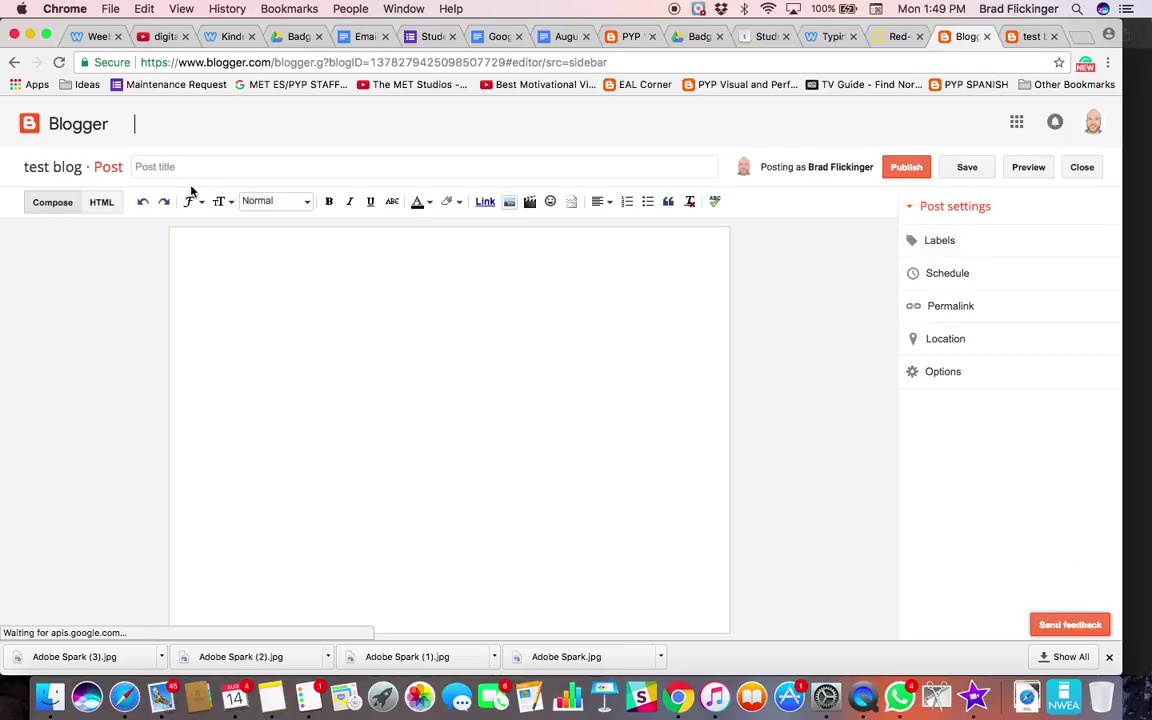
left_click(191, 167)
type("Red Eyed Tree F")
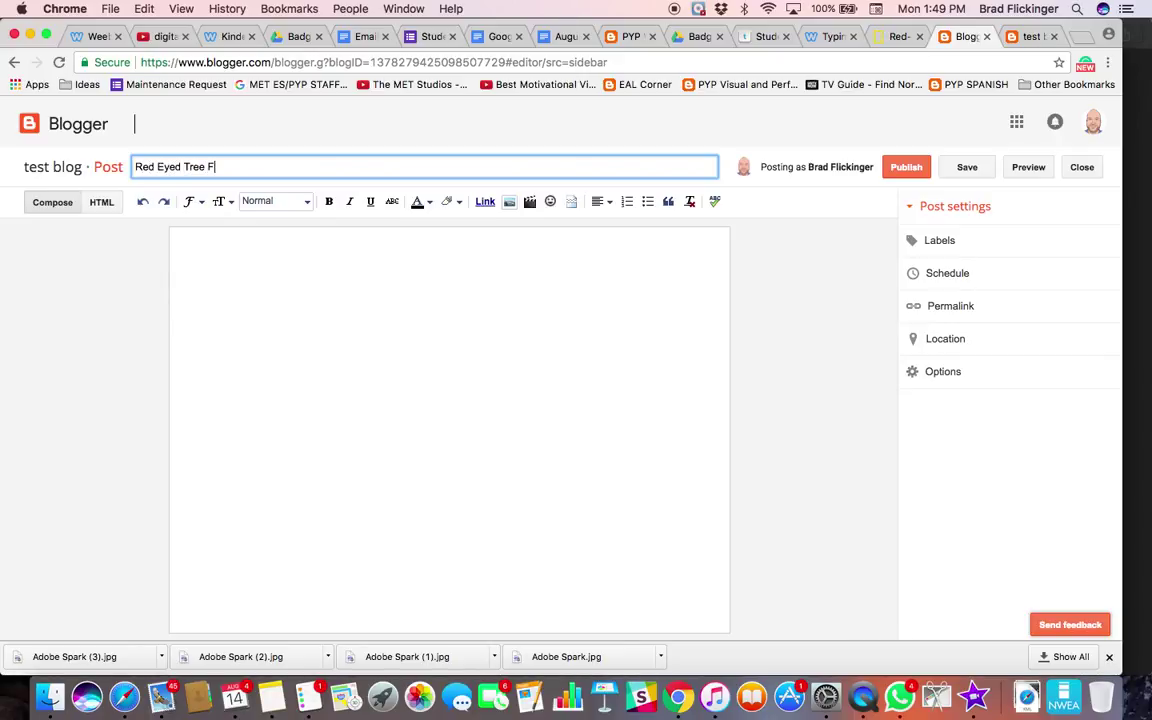
type("rog Report")
left_click(217, 262)
left_click(63, 207)
left_click(216, 249)
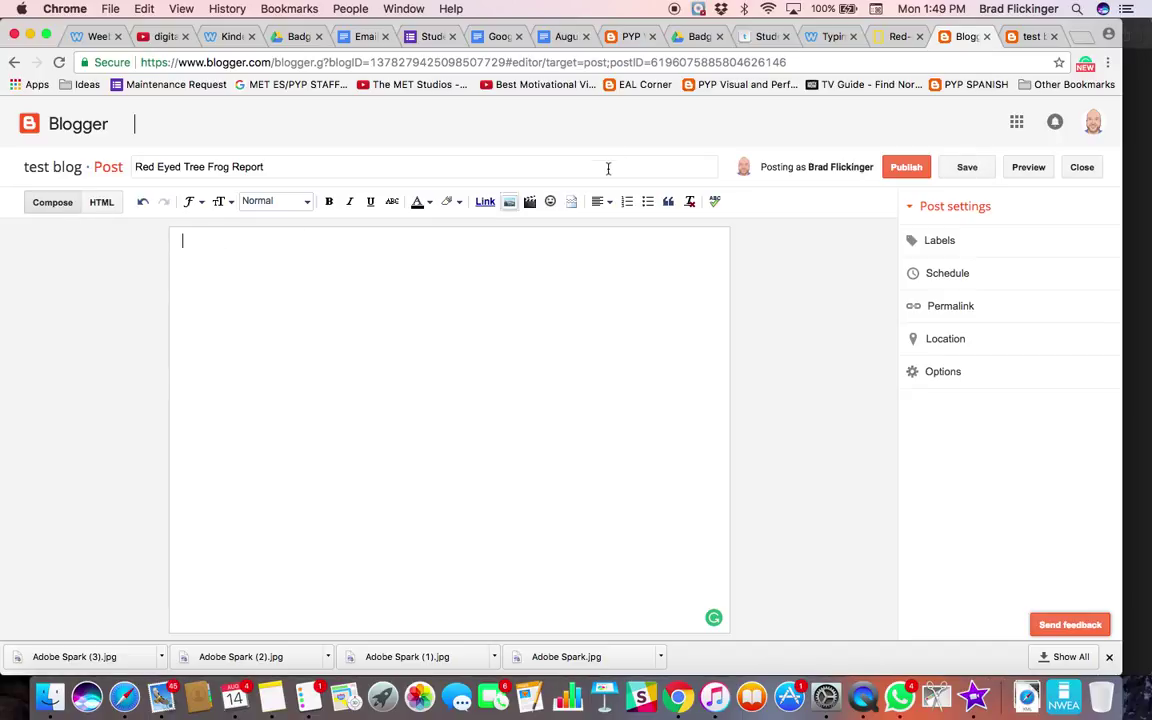
Copy the National Geographic text about the red-eyed tree frog, from "Many scientists" to "spring to safety.", into the post body
left_click(901, 36)
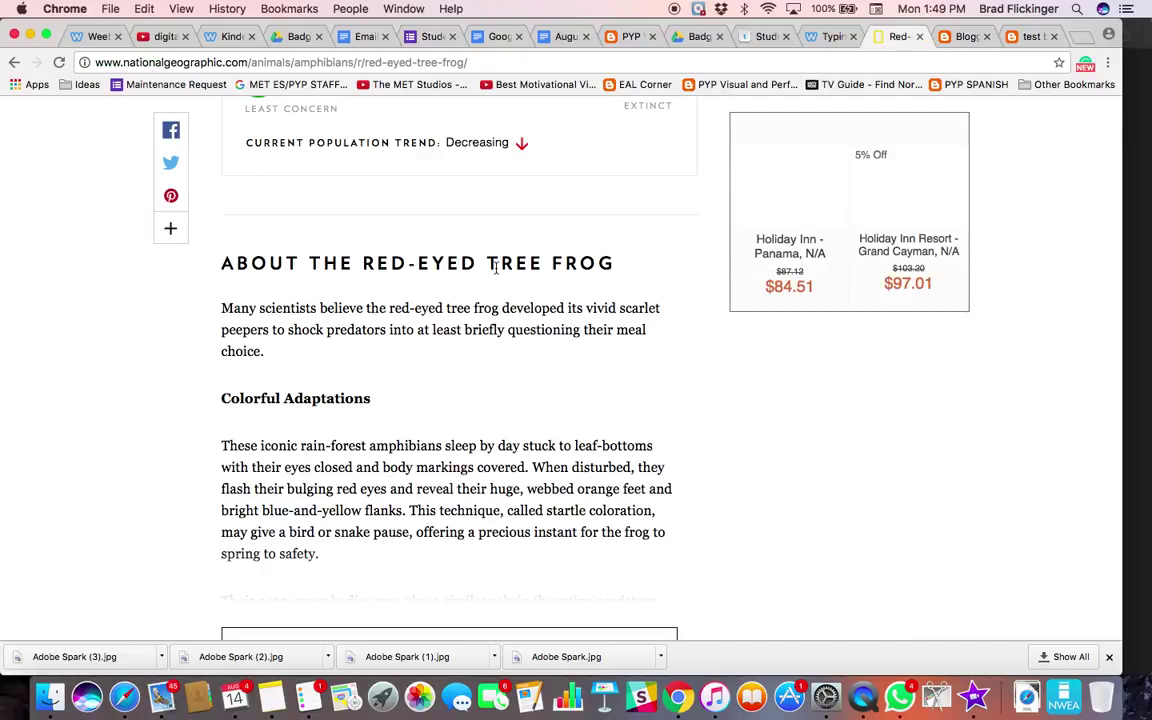
left_click_drag(325, 555, 223, 311)
key("super+c")
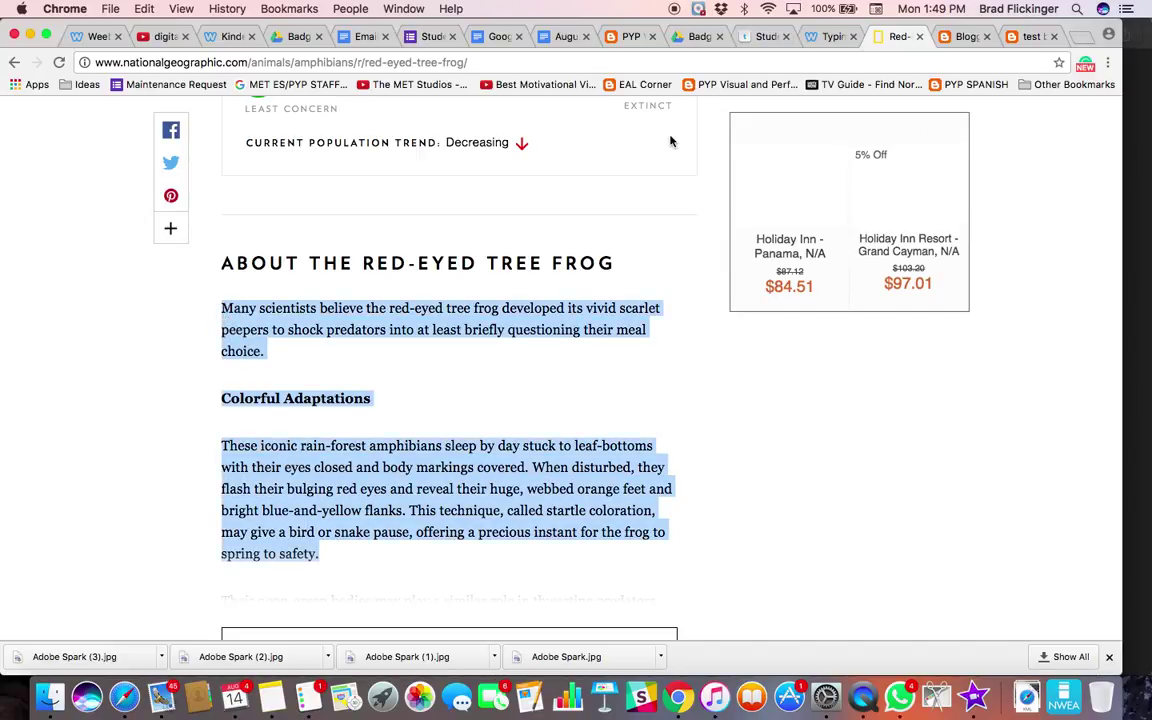
left_click(958, 36)
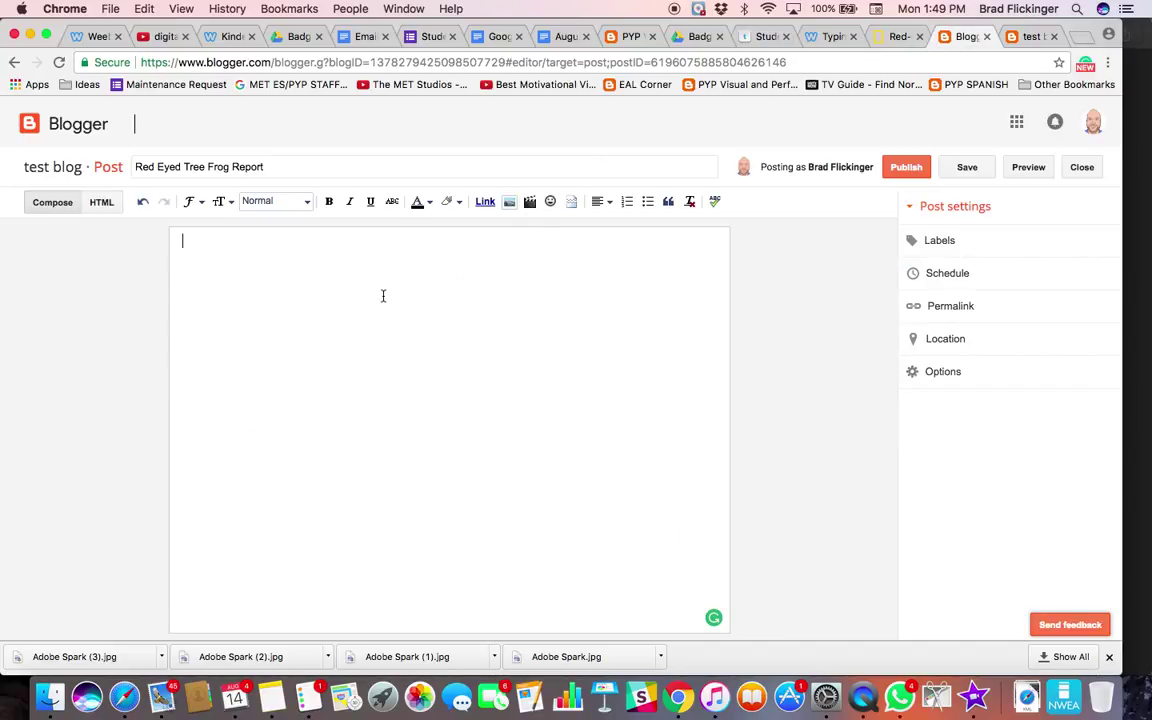
key("super+v")
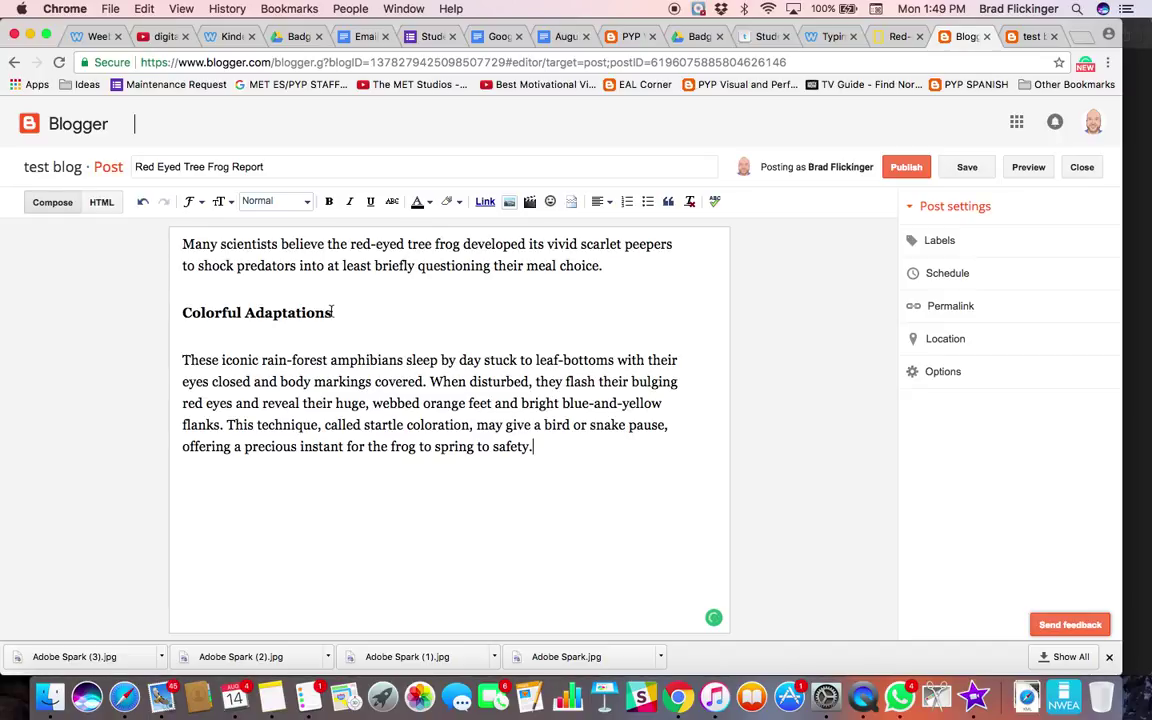
Delete the "Colorful Adaptations" heading and merge the two pasted paragraphs into one
left_click(185, 314)
key("BackSpace")
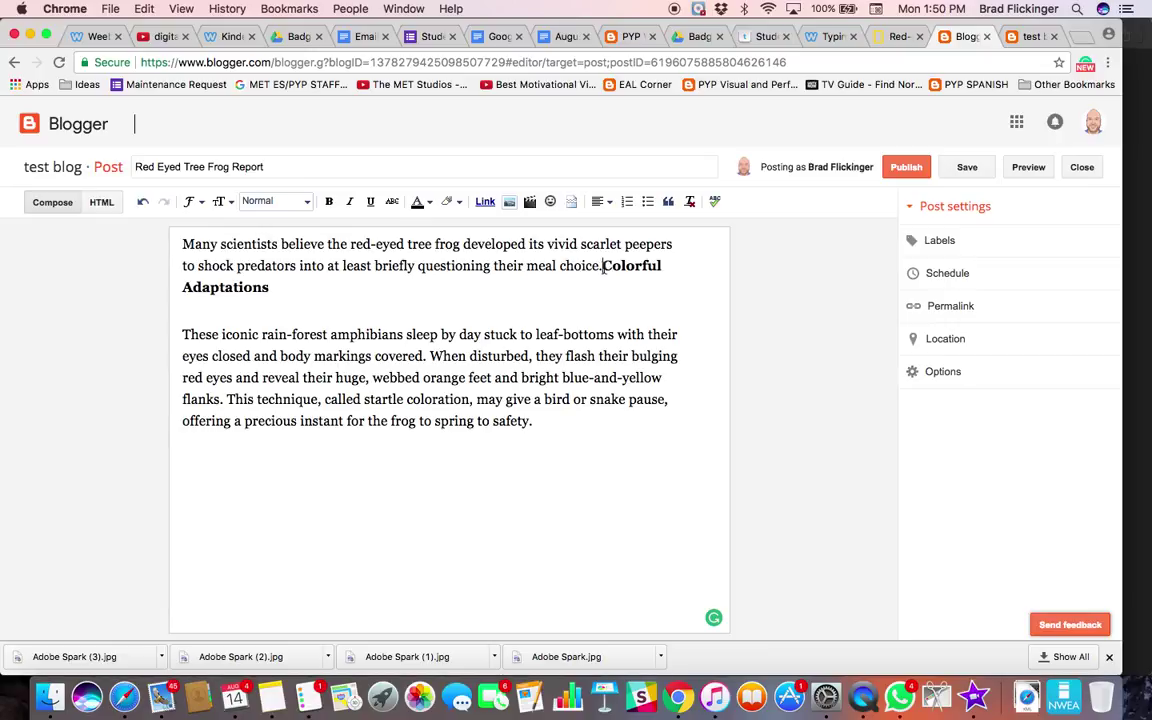
left_click_drag(603, 266, 308, 306)
key("BackSpace")
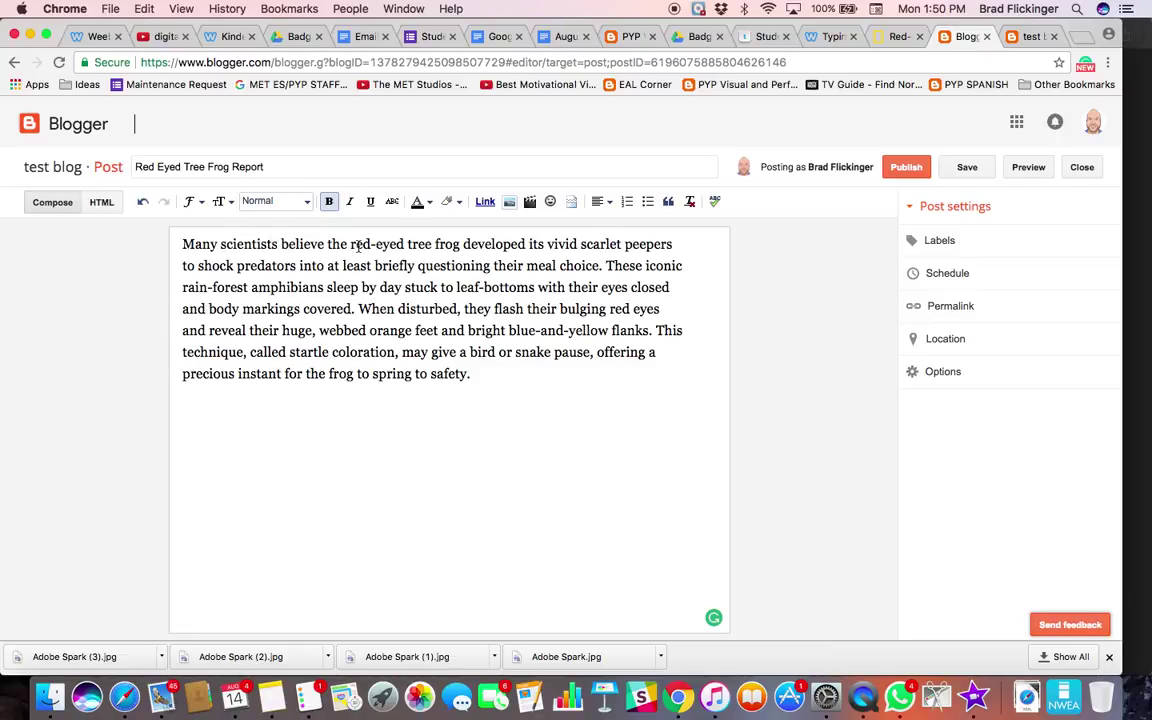
Highlight the words "red-eyed tree frog" in the first sentence with a yellow background
left_click_drag(351, 244, 457, 247)
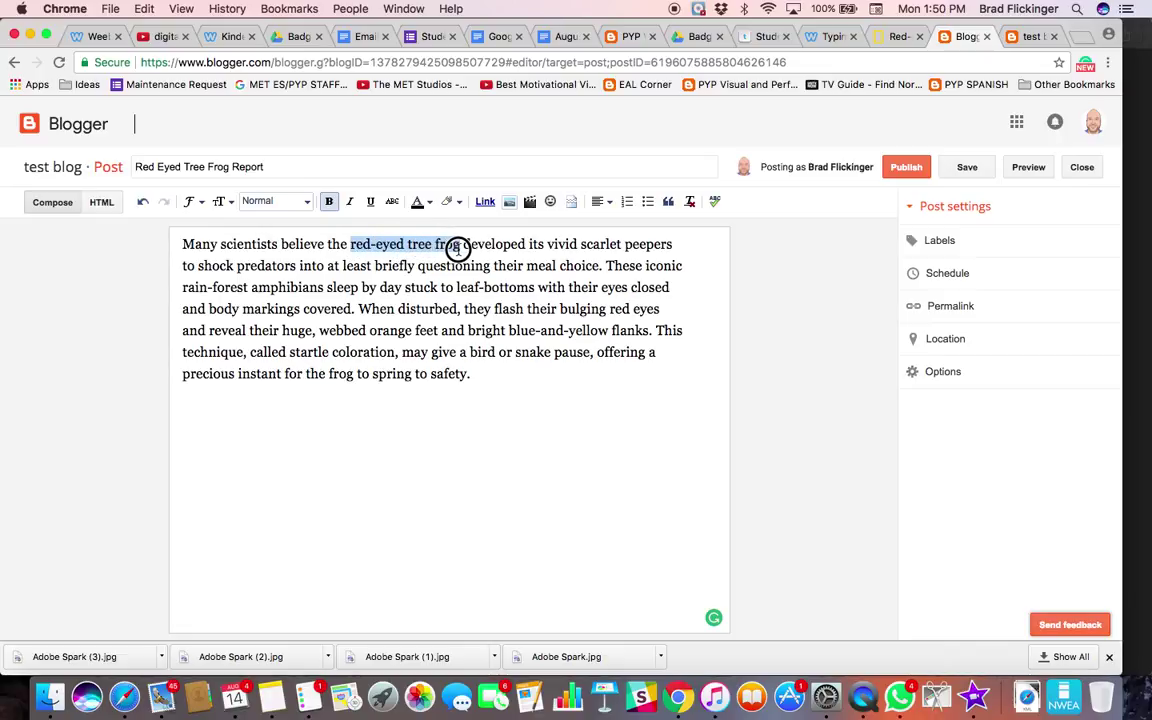
left_click(458, 202)
left_click(476, 248)
left_click(465, 266)
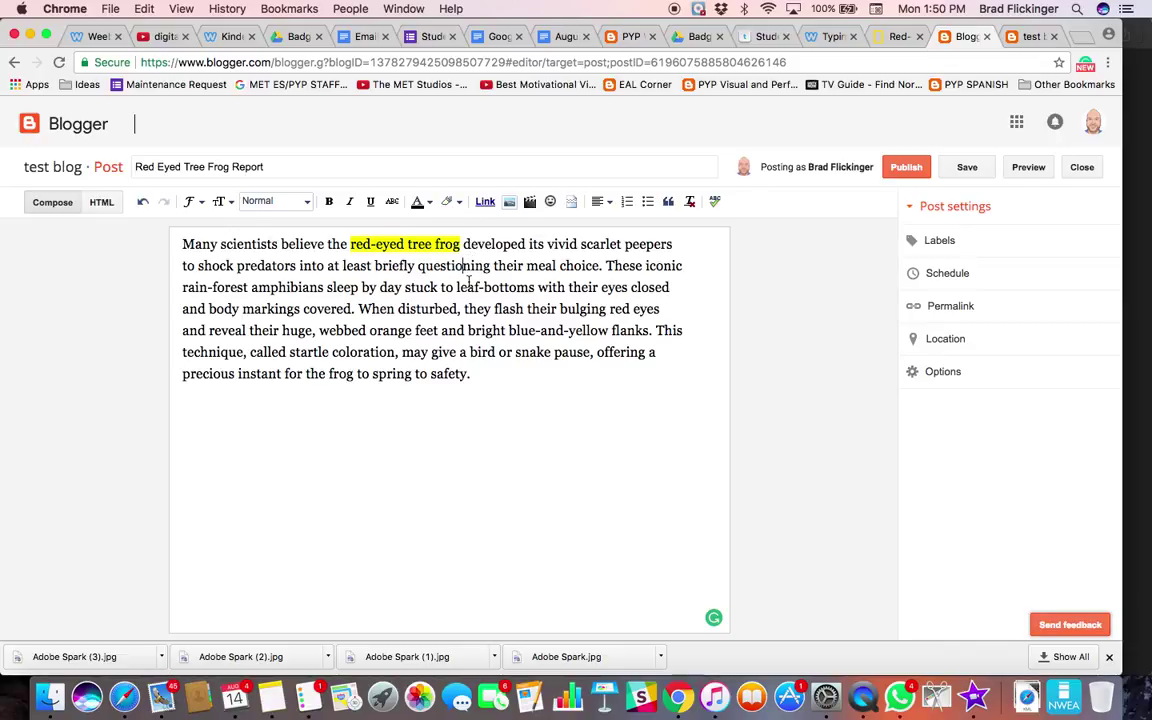
Make the word "questioning" in the first sentence bold
left_click_drag(418, 266, 490, 266)
left_click(328, 201)
left_click(357, 302)
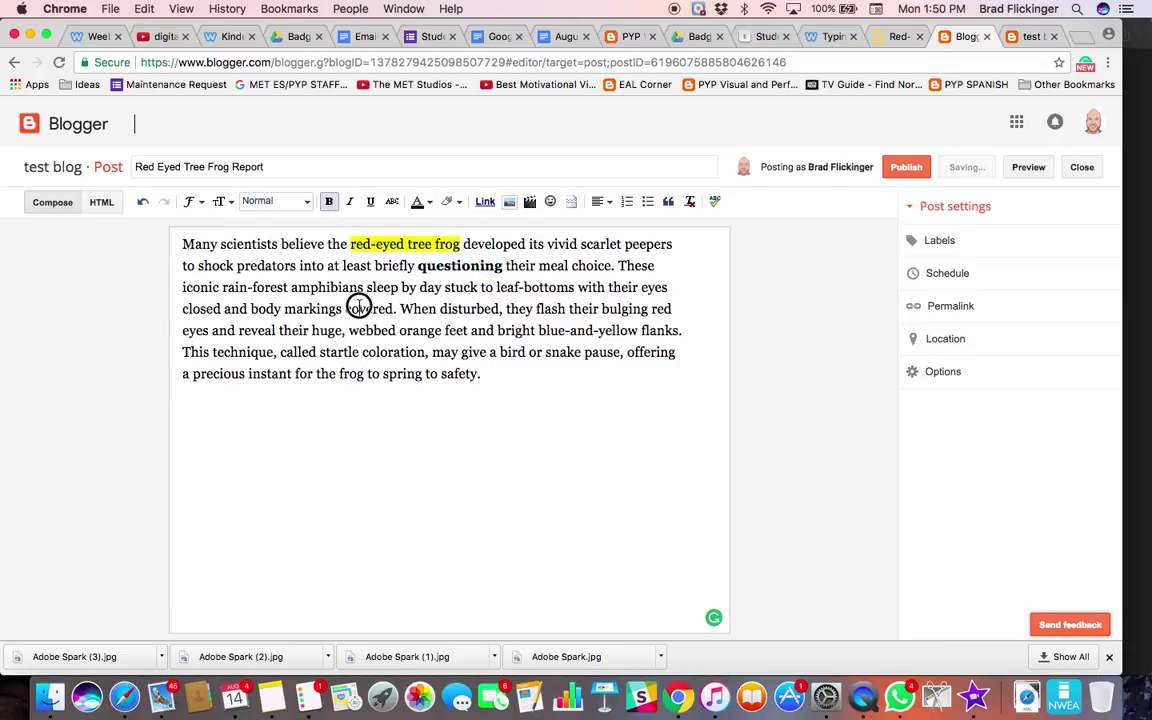
Split the text before "When disturbed" into a second paragraph, leaving one blank line between the two
key("Return")
key("Return")
key("Return")
key("Return")
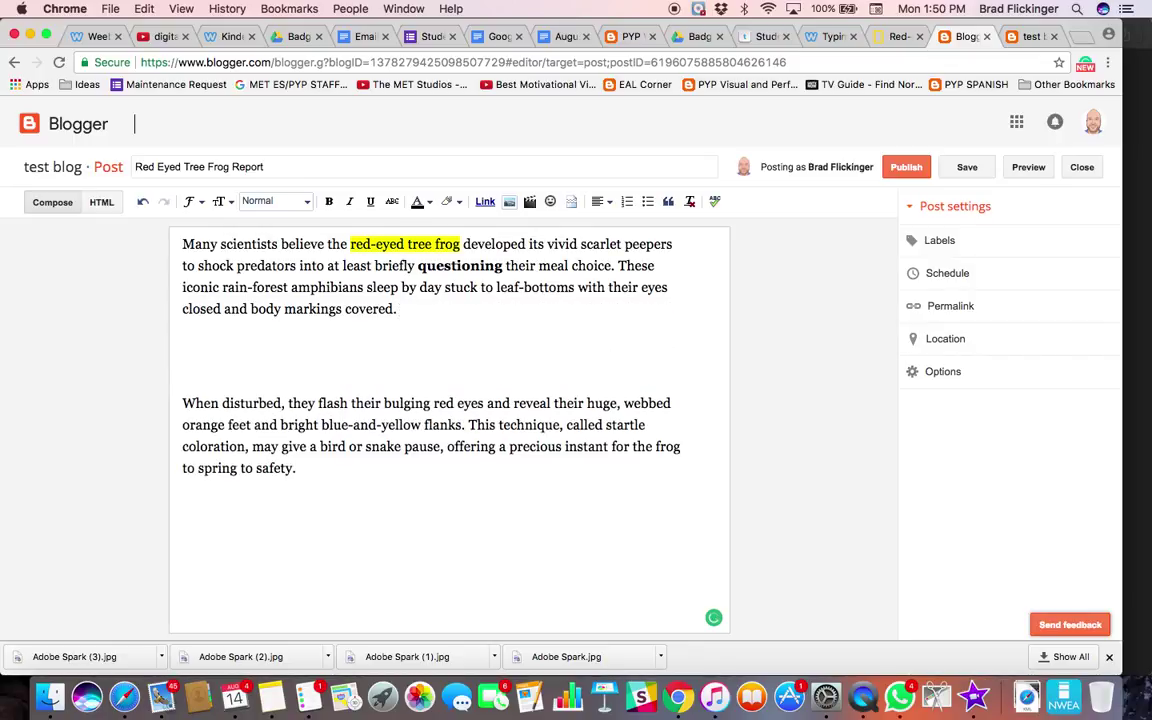
key("BackSpace")
key("BackSpace")
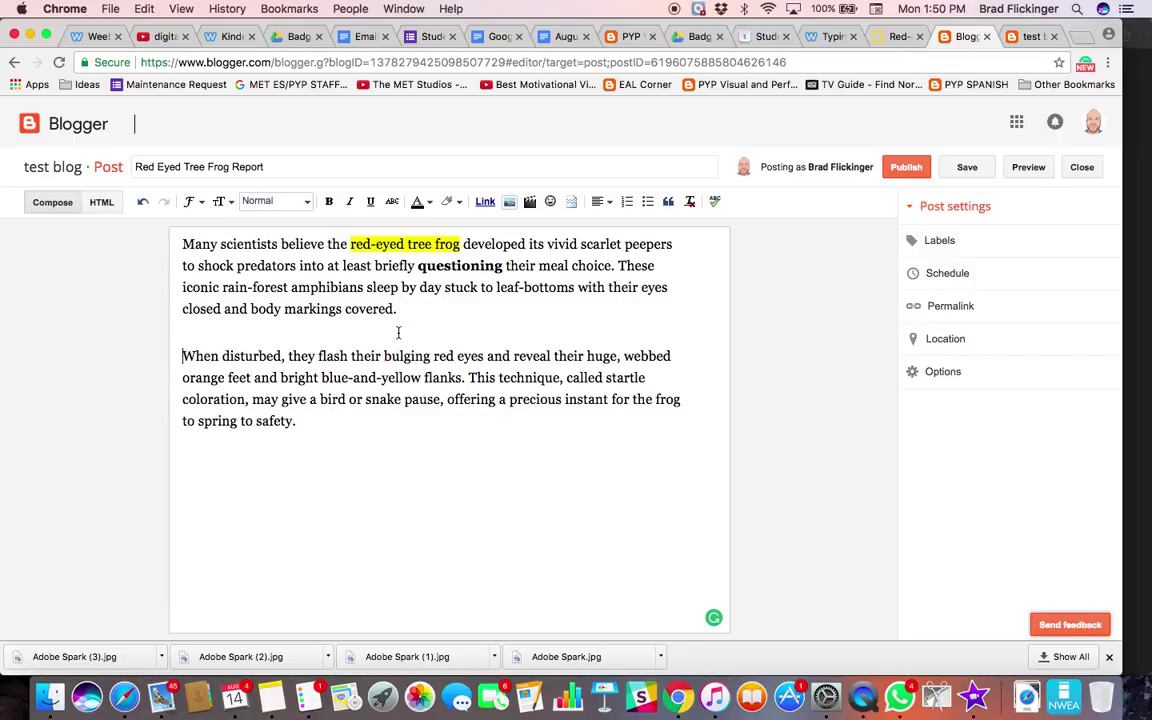
Add the line "Subtitle" below the last paragraph and format it as a Subheading
left_click(409, 311)
type("ubtitle")
left_click_drag(240, 469, 181, 467)
left_click(283, 199)
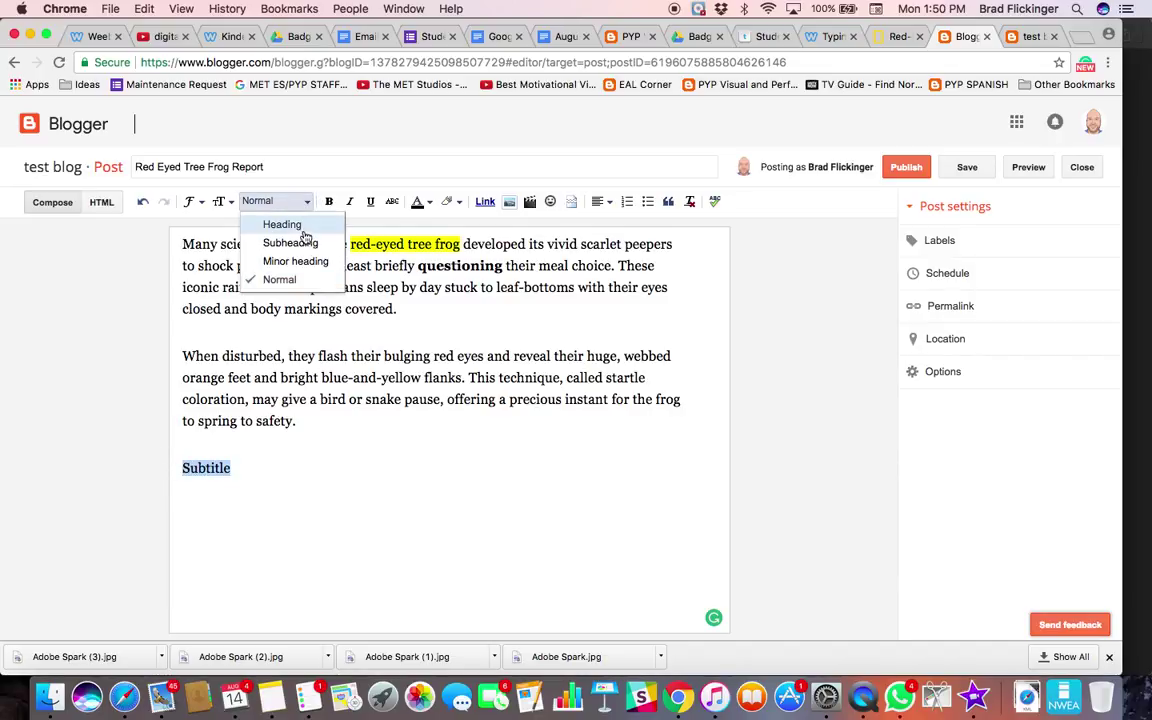
left_click(303, 240)
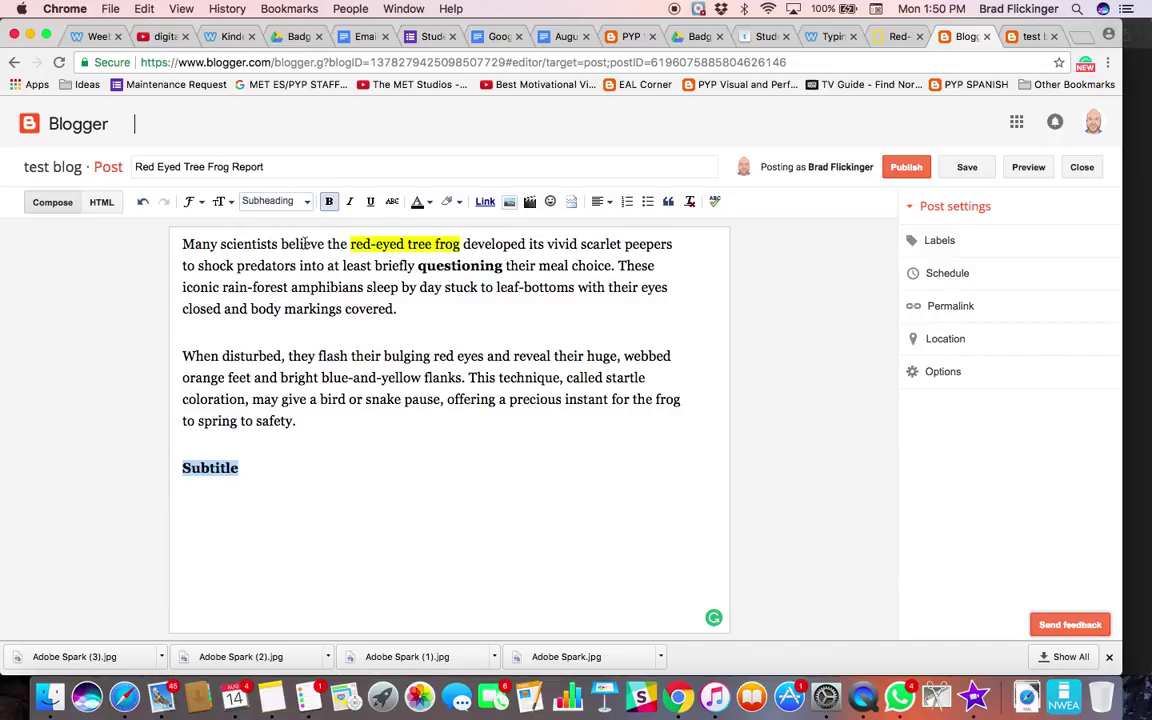
left_click(245, 469)
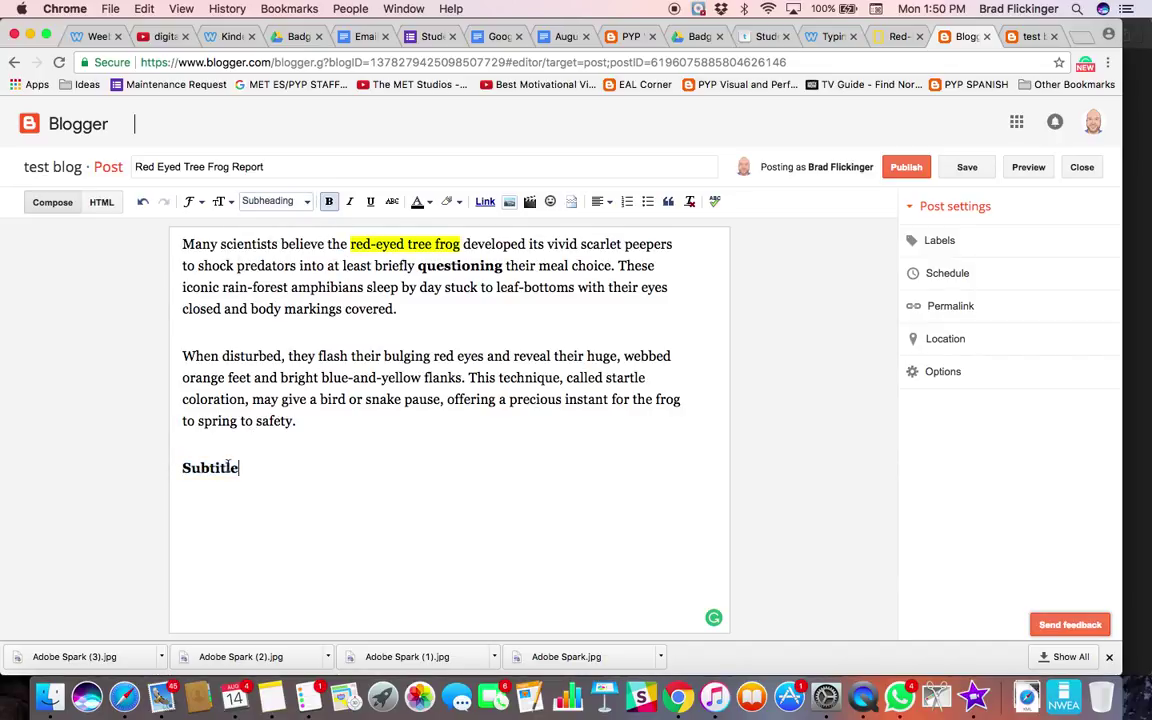
left_click(219, 201)
left_click(213, 204)
left_click(190, 201)
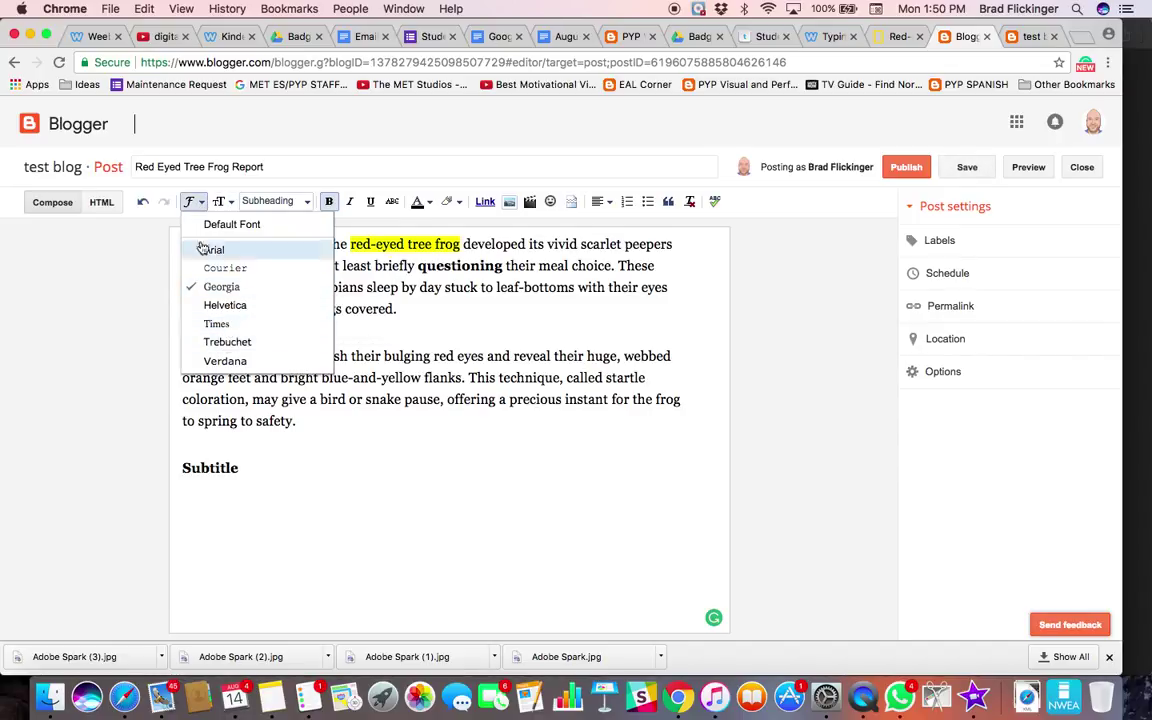
left_click(188, 201)
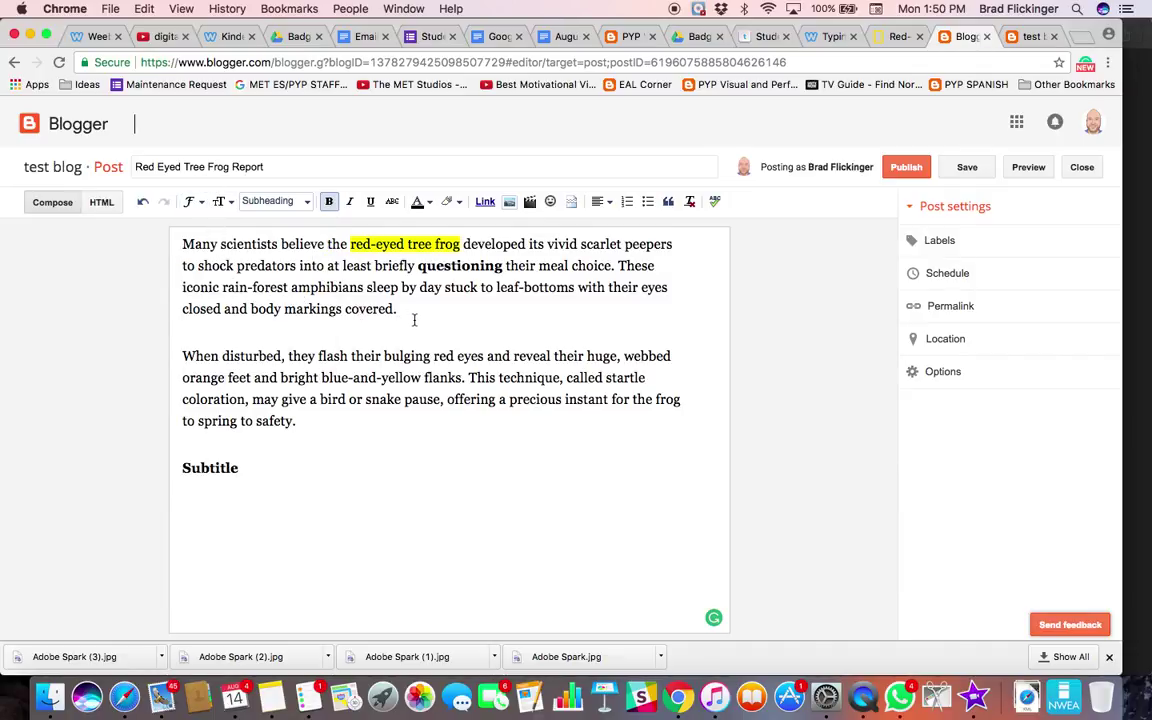
left_click(284, 327)
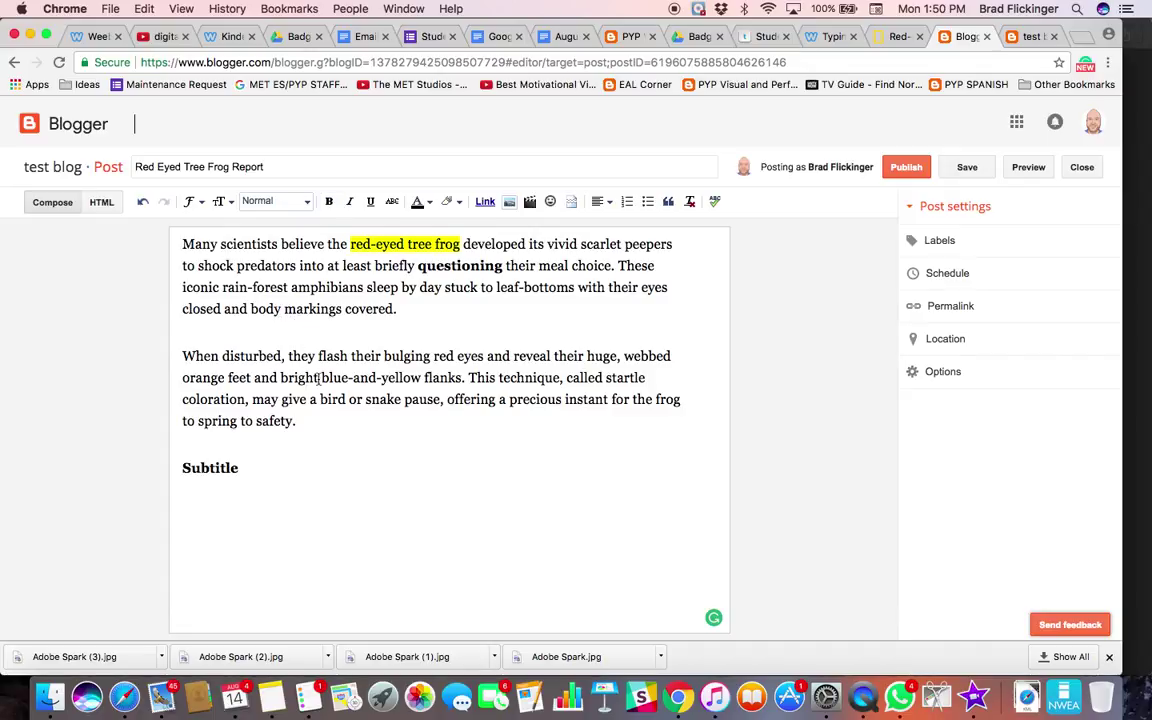
Insert two line breaks after the first paragraph, following "body markings covered."
left_click(411, 313)
key("Return")
key("Return")
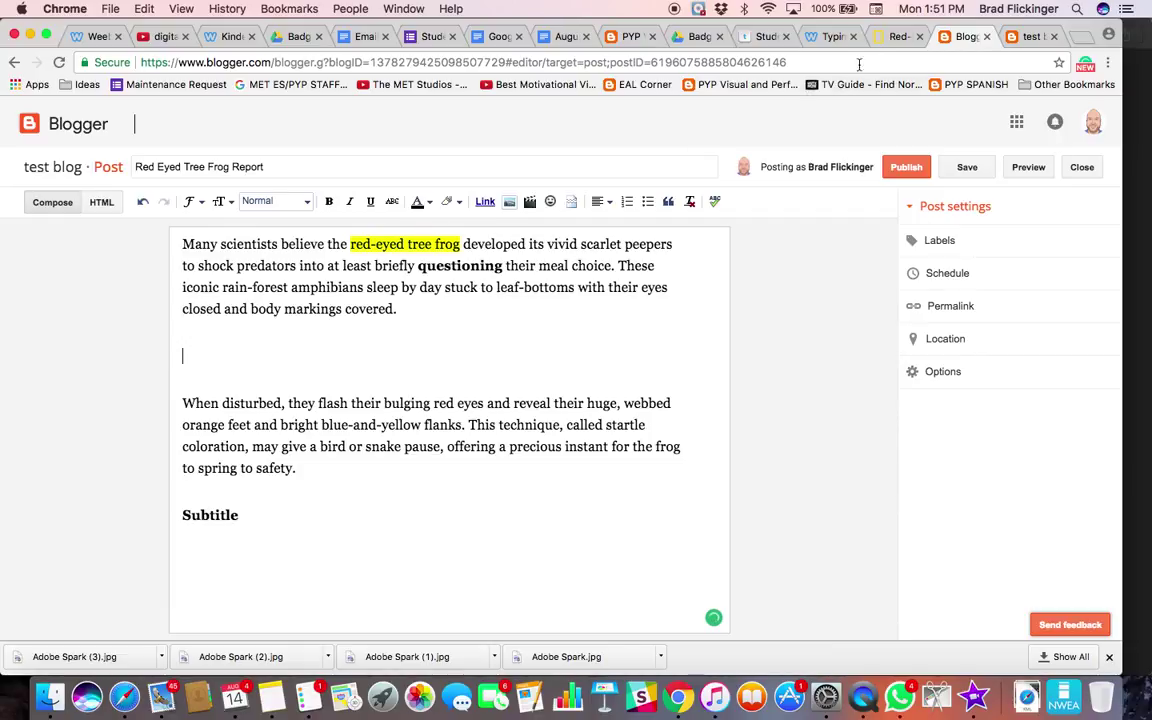
key("ctrl+shift+Tab")
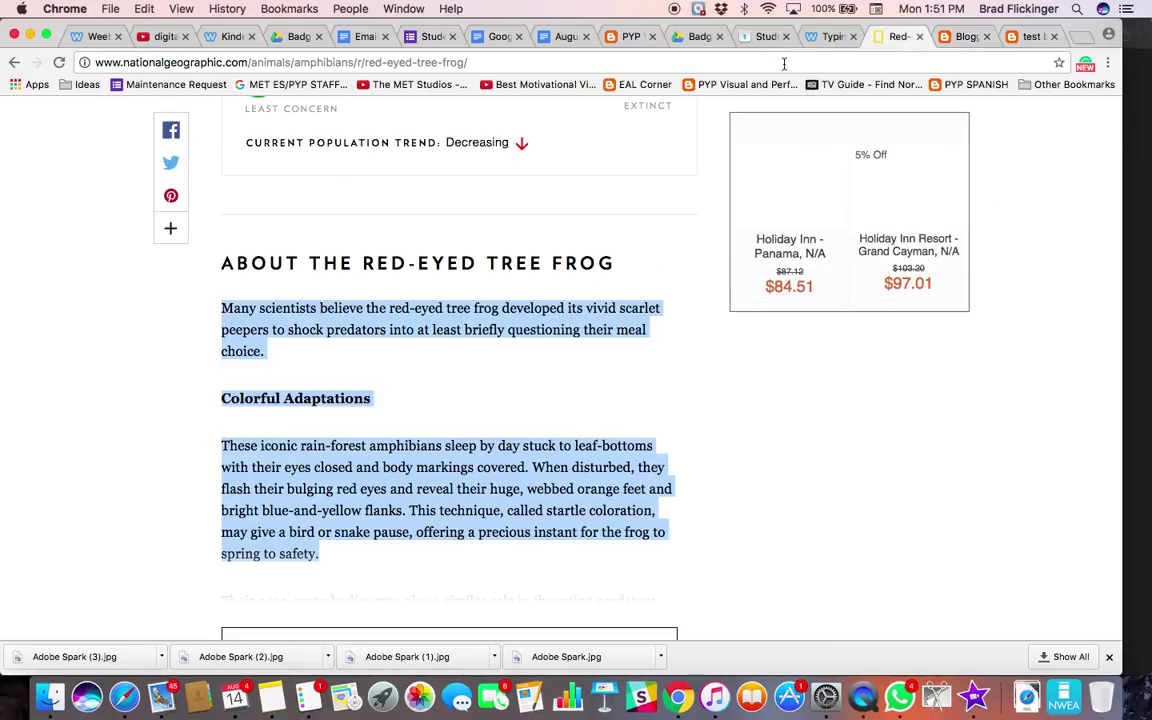
left_click(784, 63)
type("www.goog")
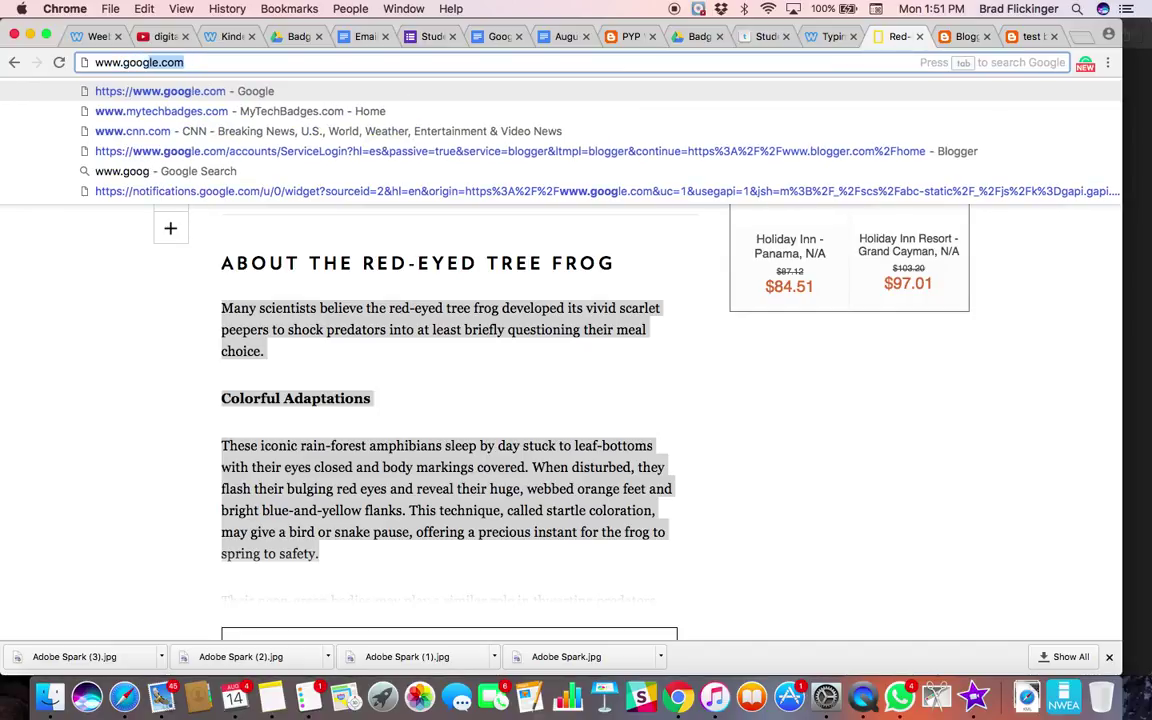
type("le.")
key("Return")
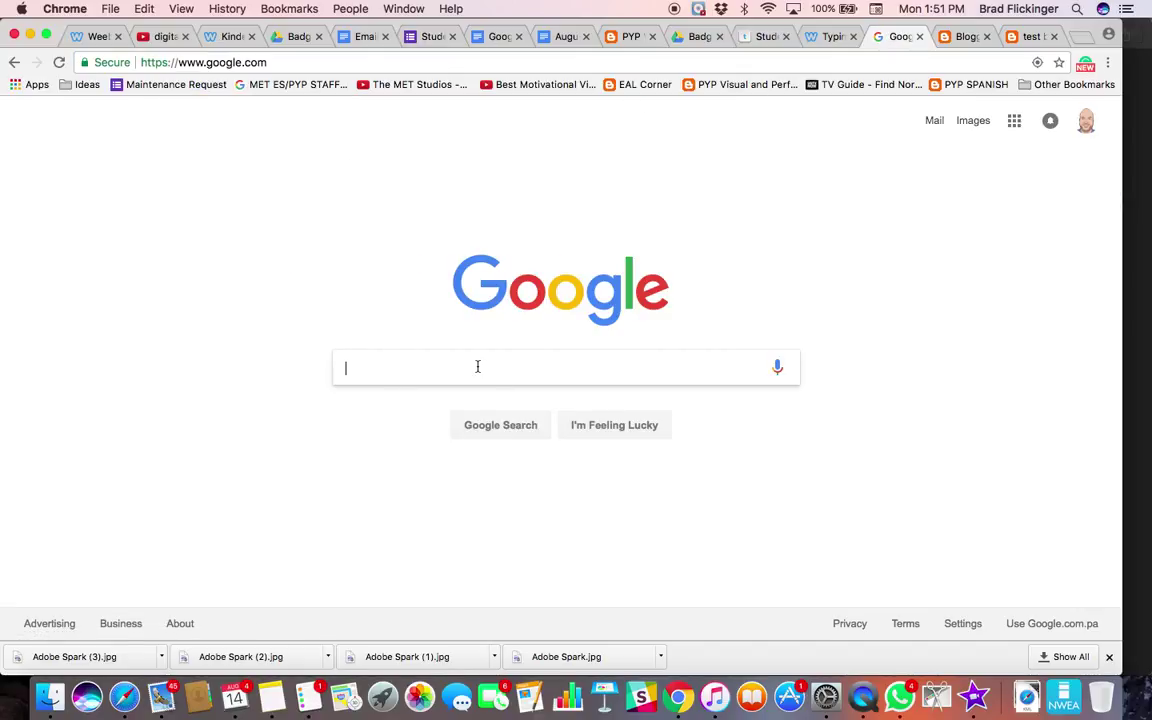
Search Google for "red eyed tree frog" and show the image results
type("red eyed tree frong")
key("BackSpace")
key("BackSpace")
type("g")
key("Return")
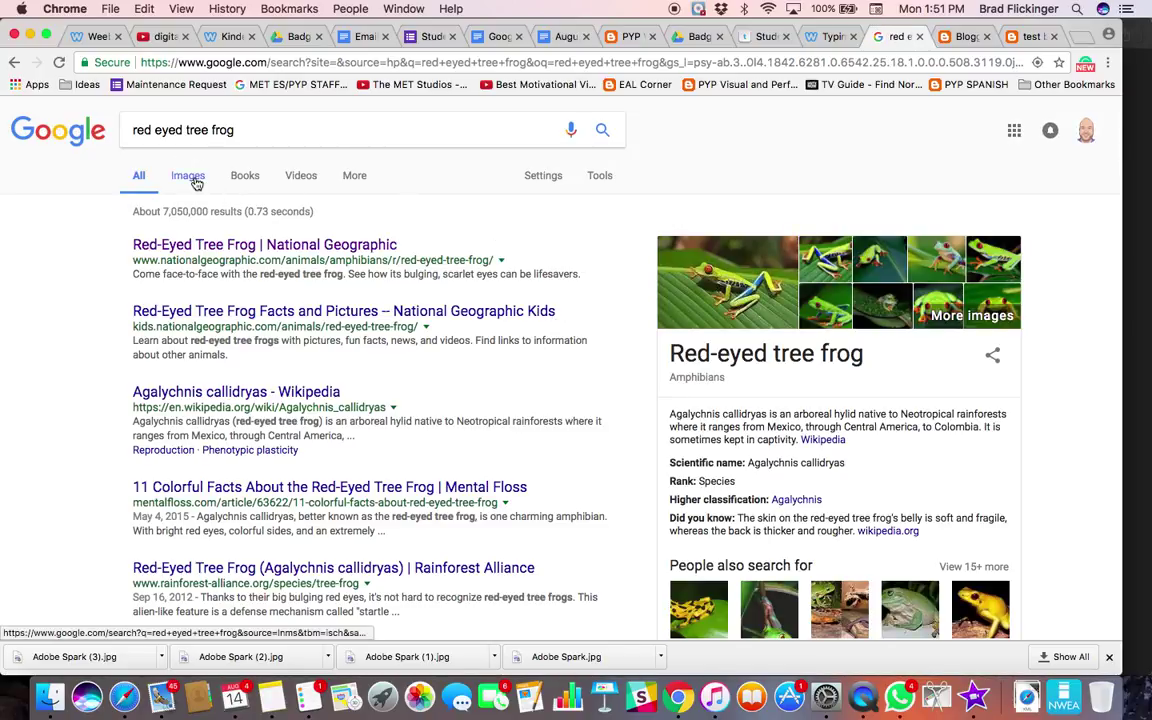
left_click(189, 177)
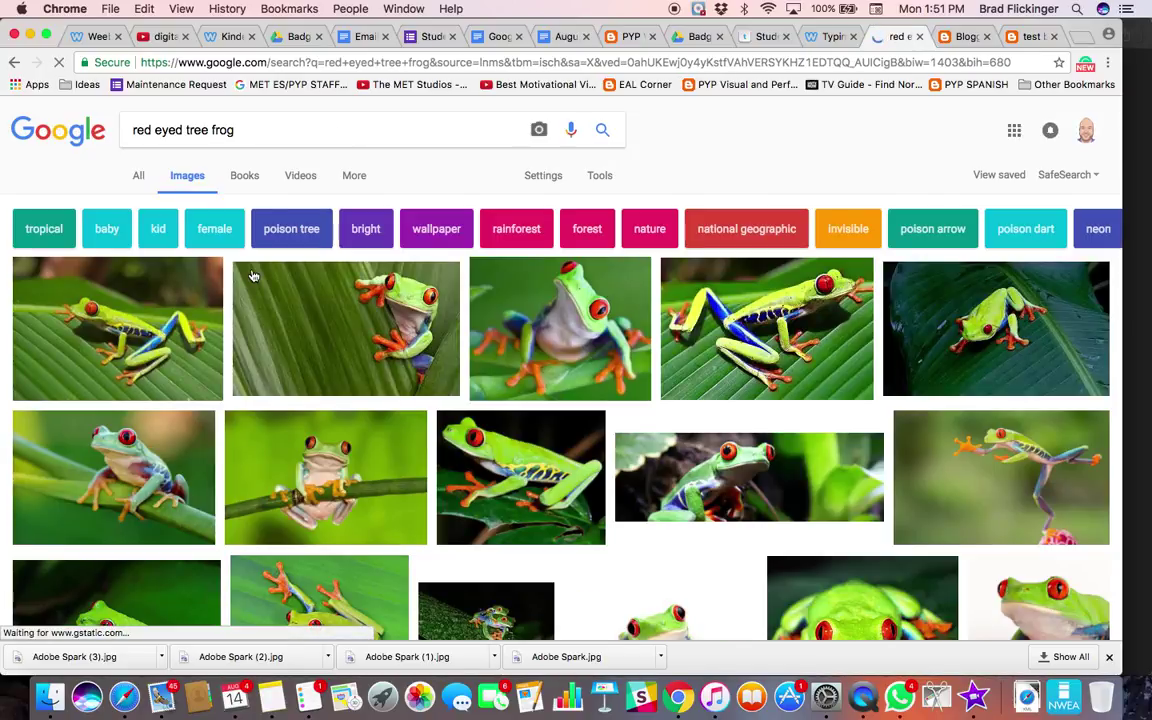
Open the first image result, the Wikipedia frog photo, at full size
left_click(135, 325)
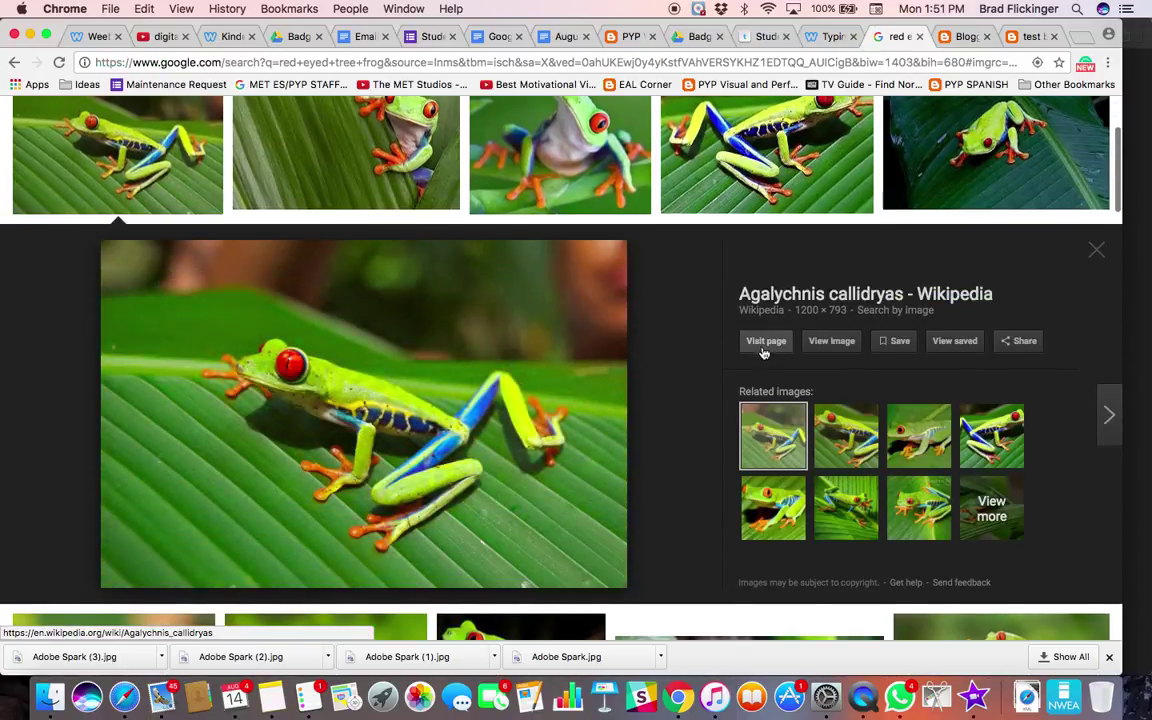
left_click(825, 343)
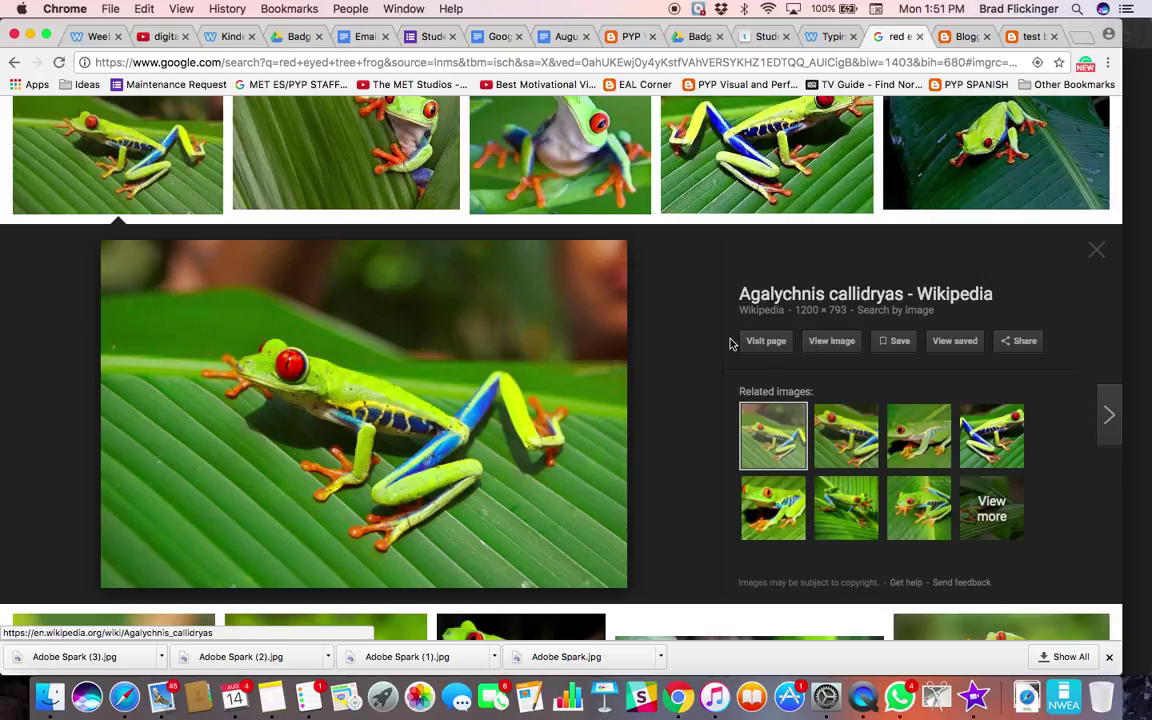
left_click(827, 343)
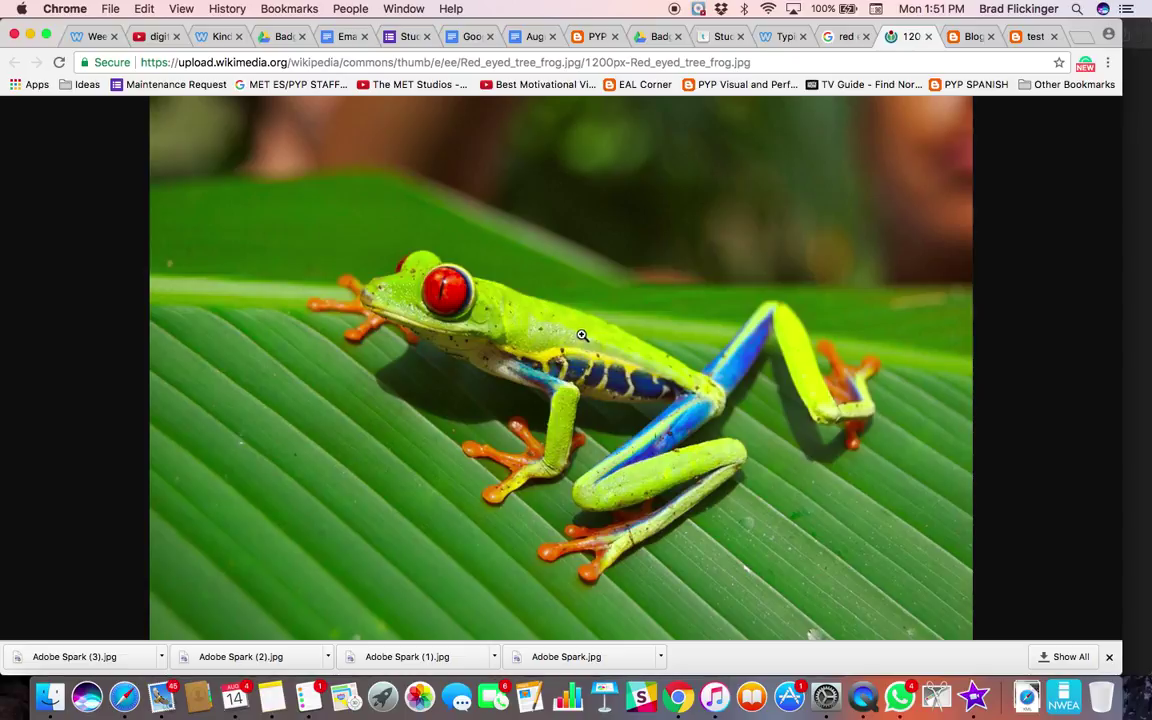
Save the frog photo to Downloads as the JPEG image 1200px-Red_eyed_tree_frog
right_click(557, 276)
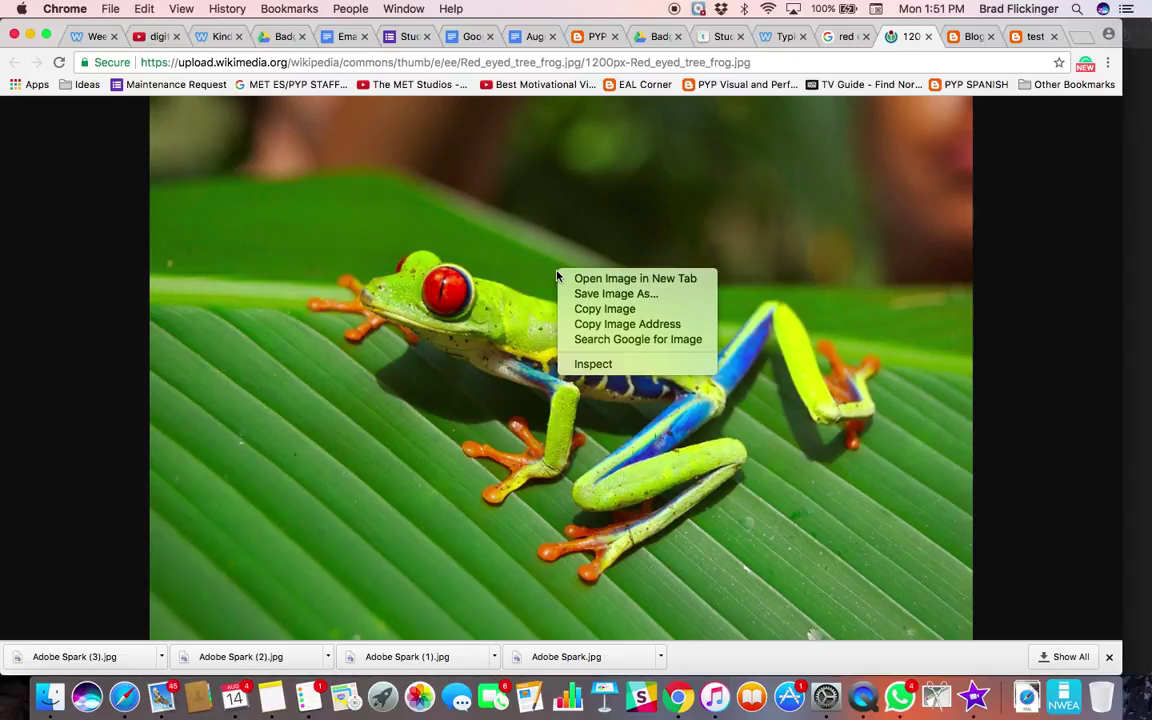
left_click(589, 294)
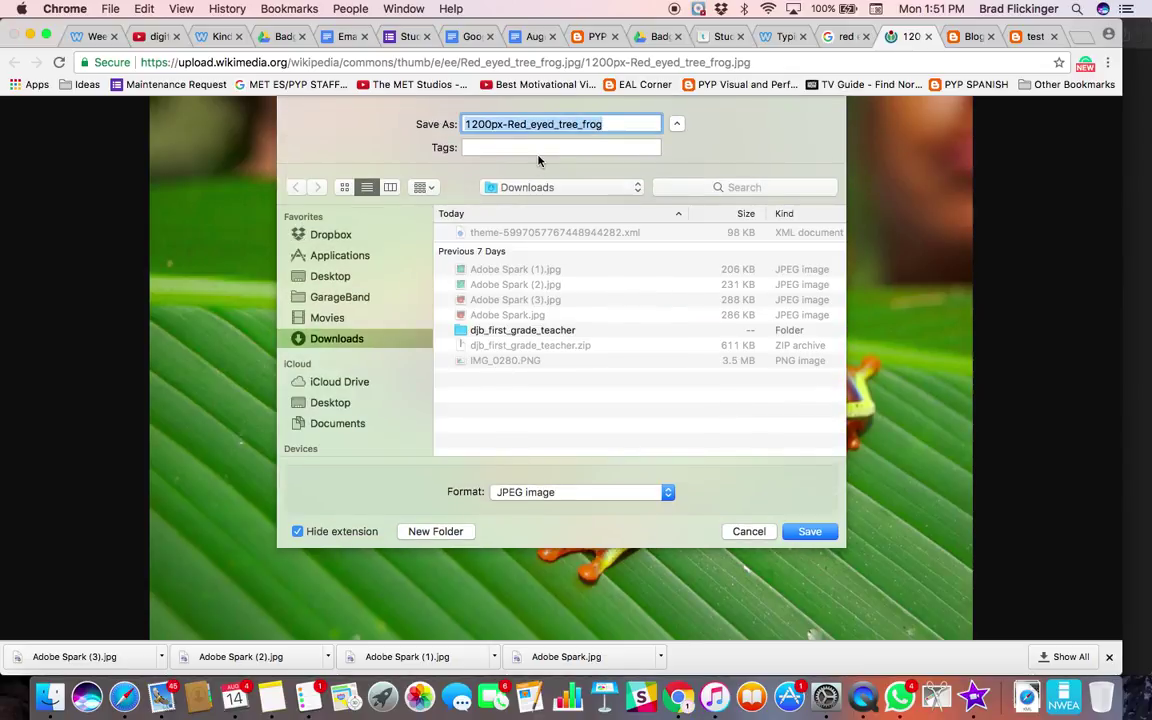
left_click(806, 533)
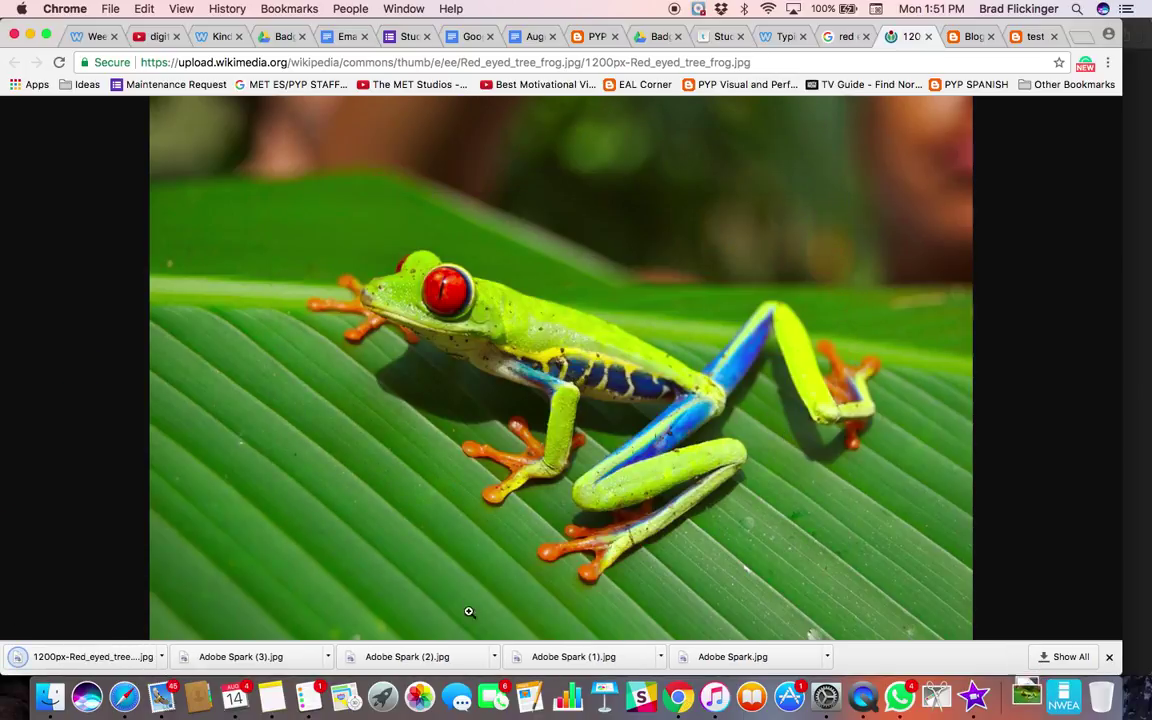
Upload 1200px-Red_eyed_tree_frog.jpg from Downloads and insert it between the two paragraphs of the blog post
left_click(957, 38)
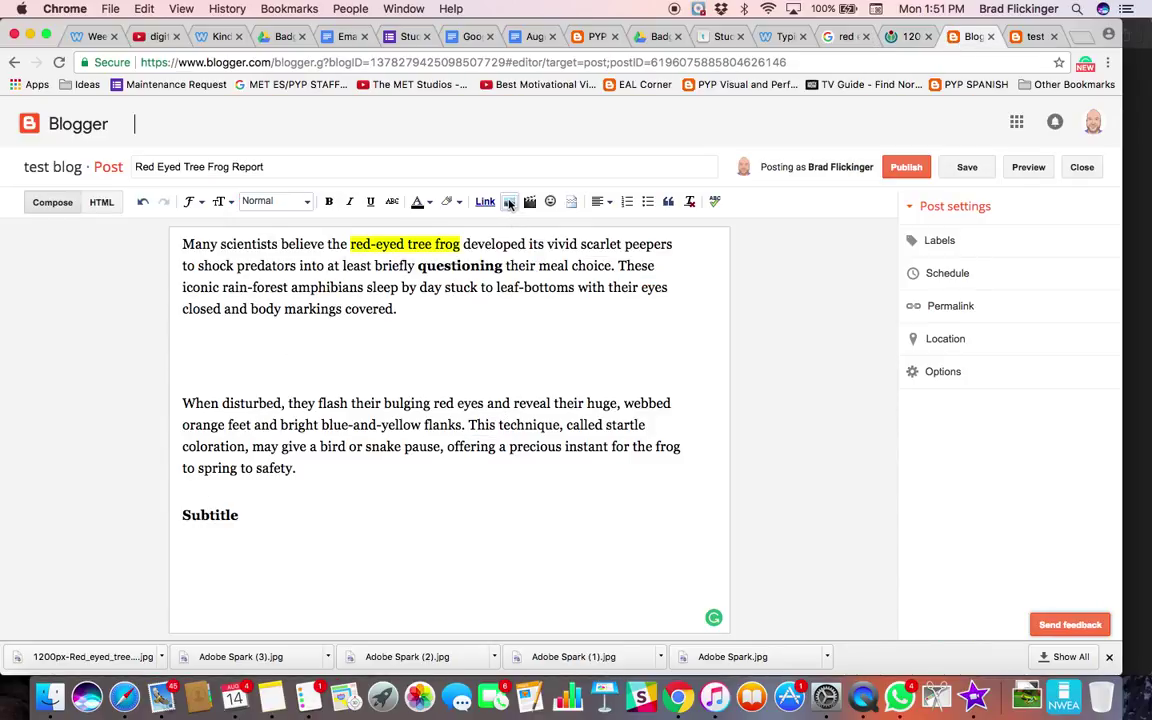
left_click(509, 204)
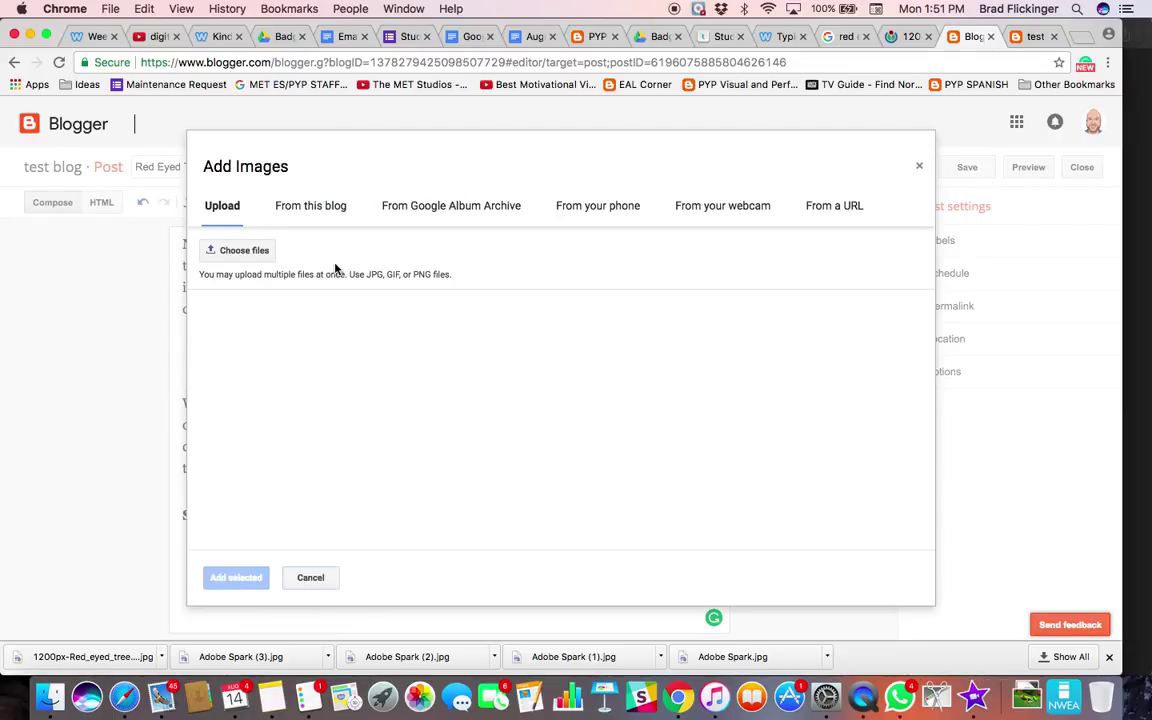
left_click(249, 253)
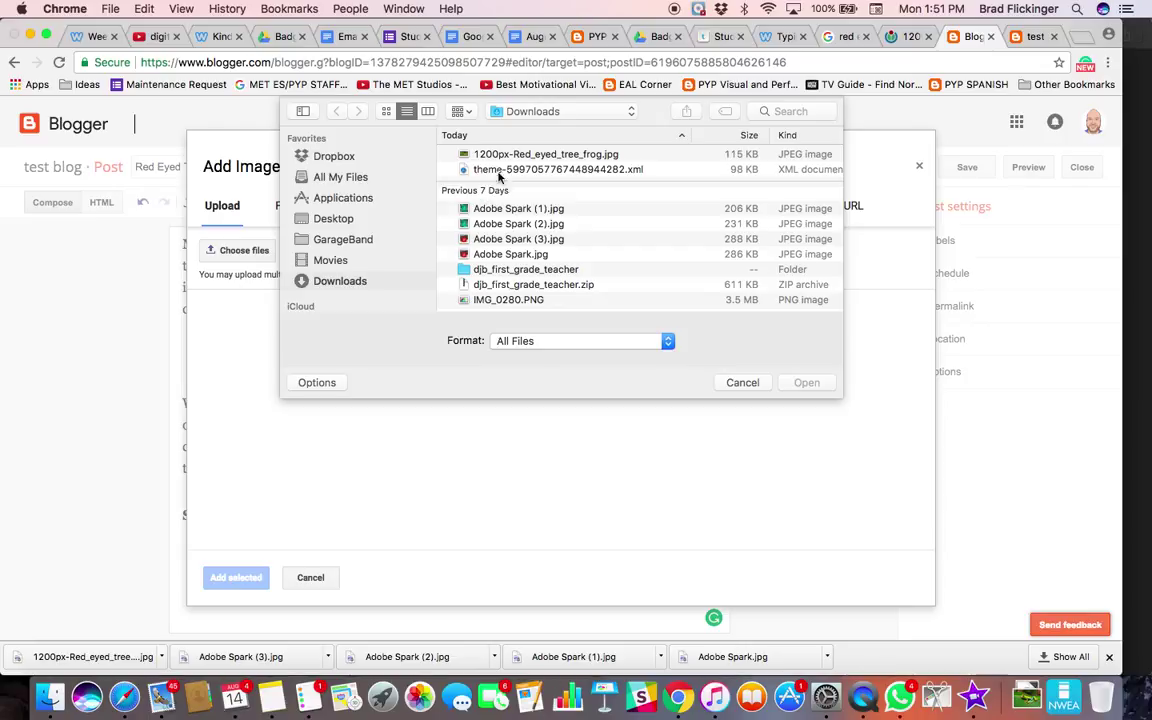
left_click(513, 156)
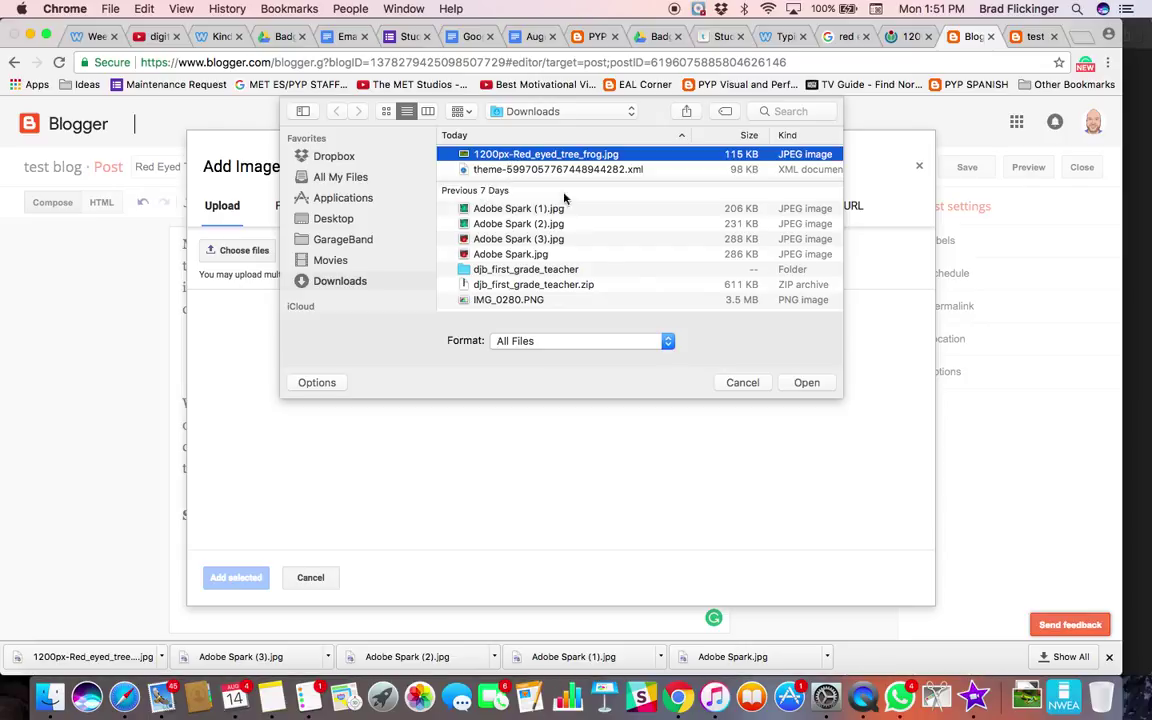
left_click(804, 383)
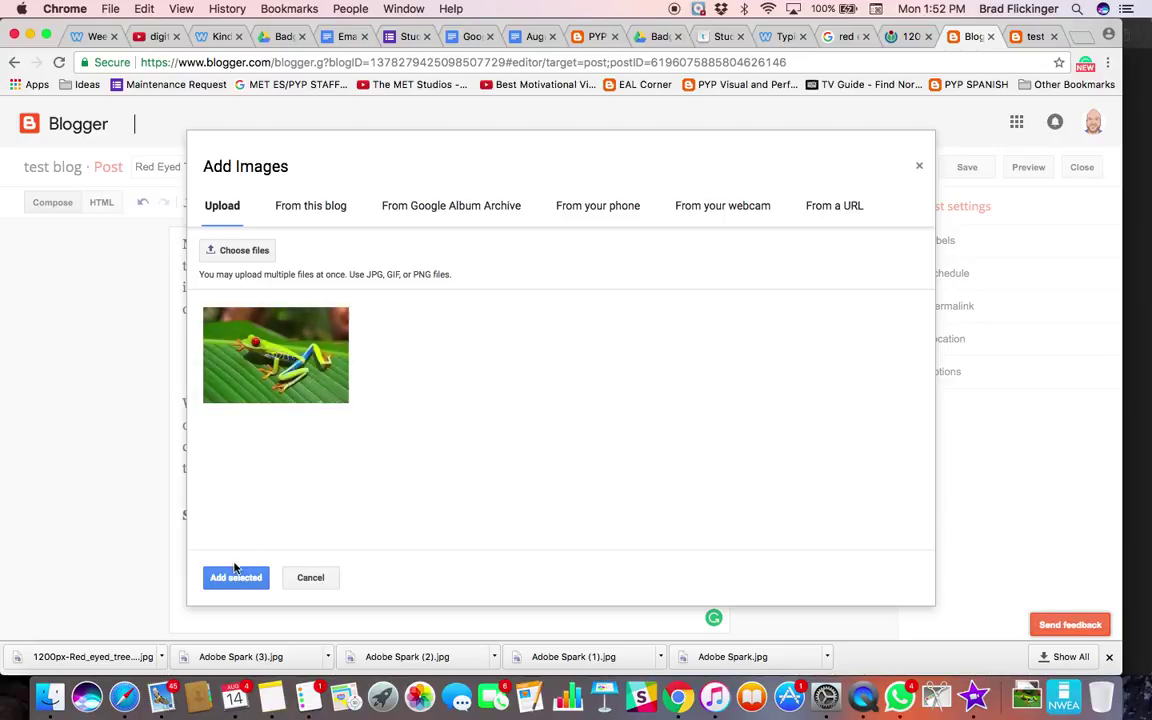
left_click(234, 574)
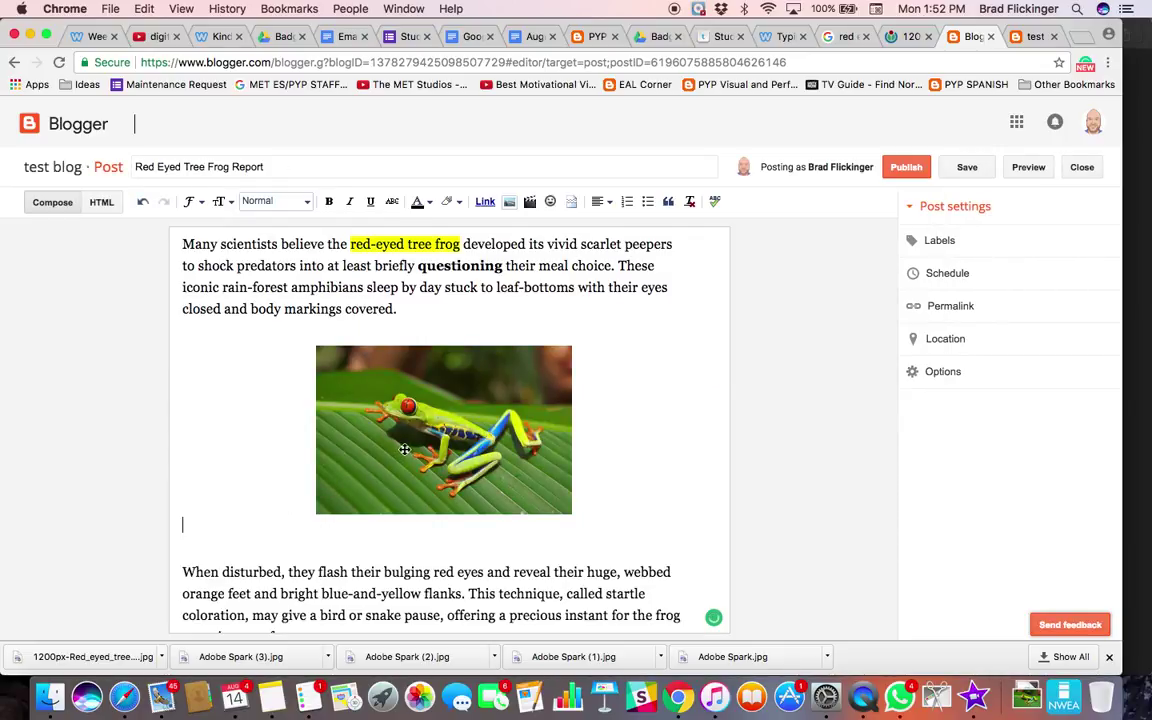
Set the inserted frog picture to medium size and align it right, beside the second paragraph
left_click(416, 440)
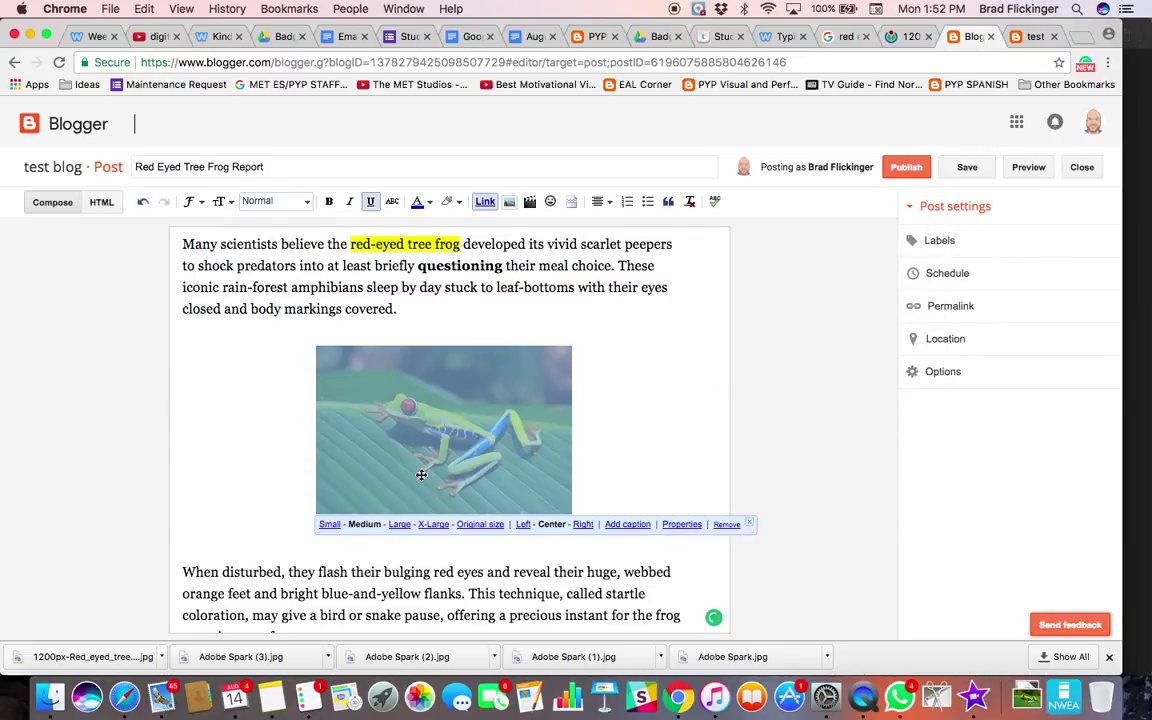
left_click(330, 525)
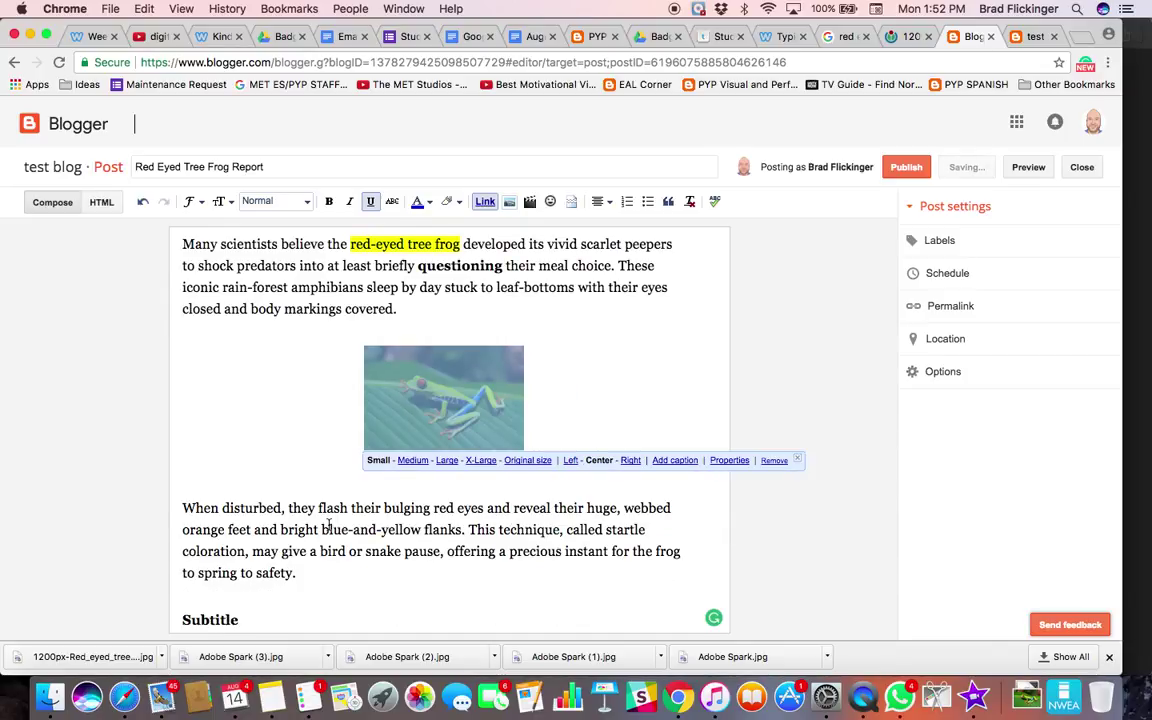
left_click(415, 459)
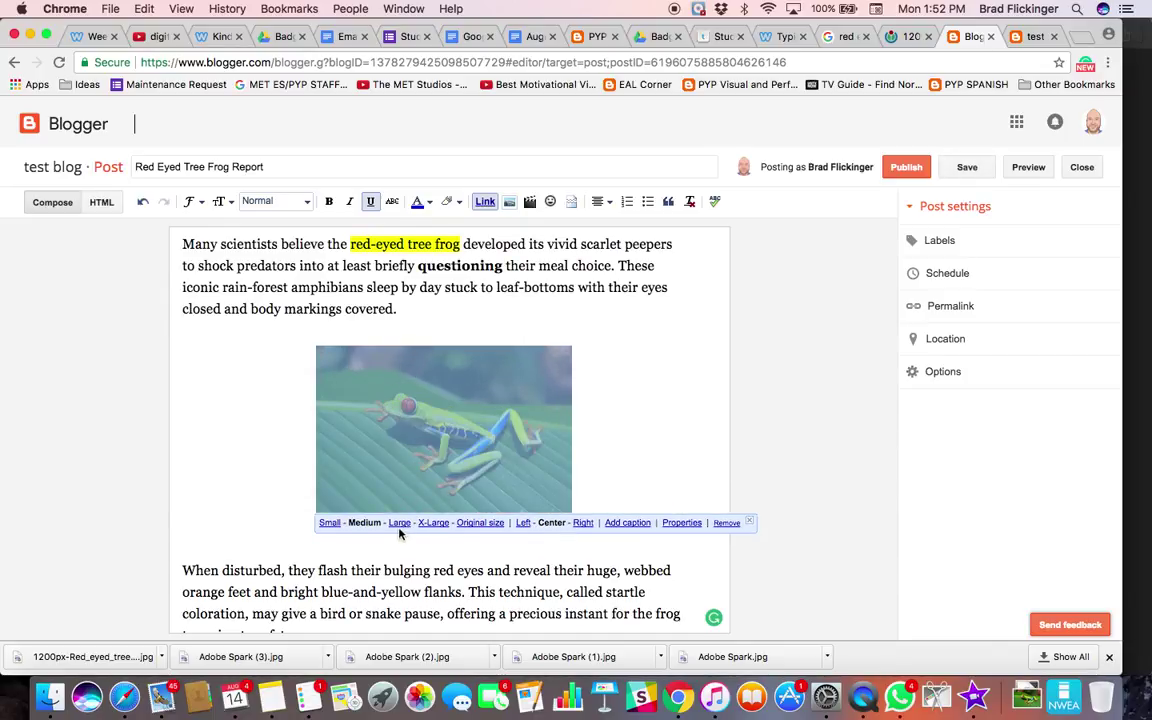
left_click(399, 522)
left_click(330, 564)
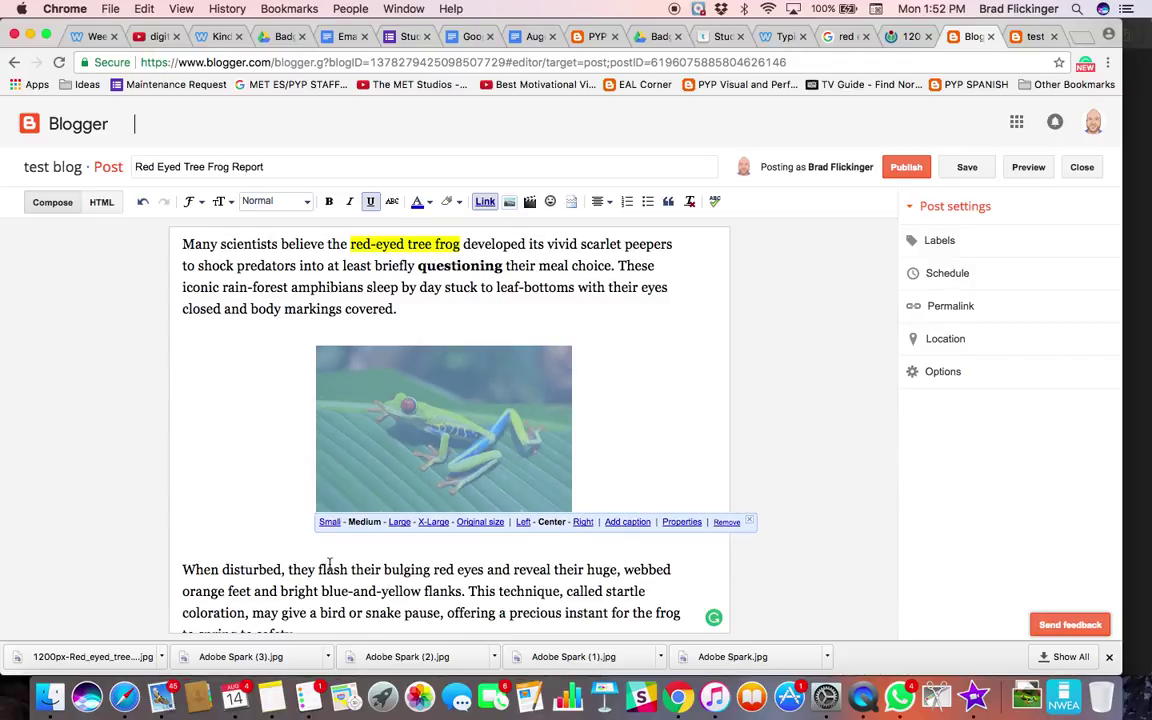
left_click(522, 521)
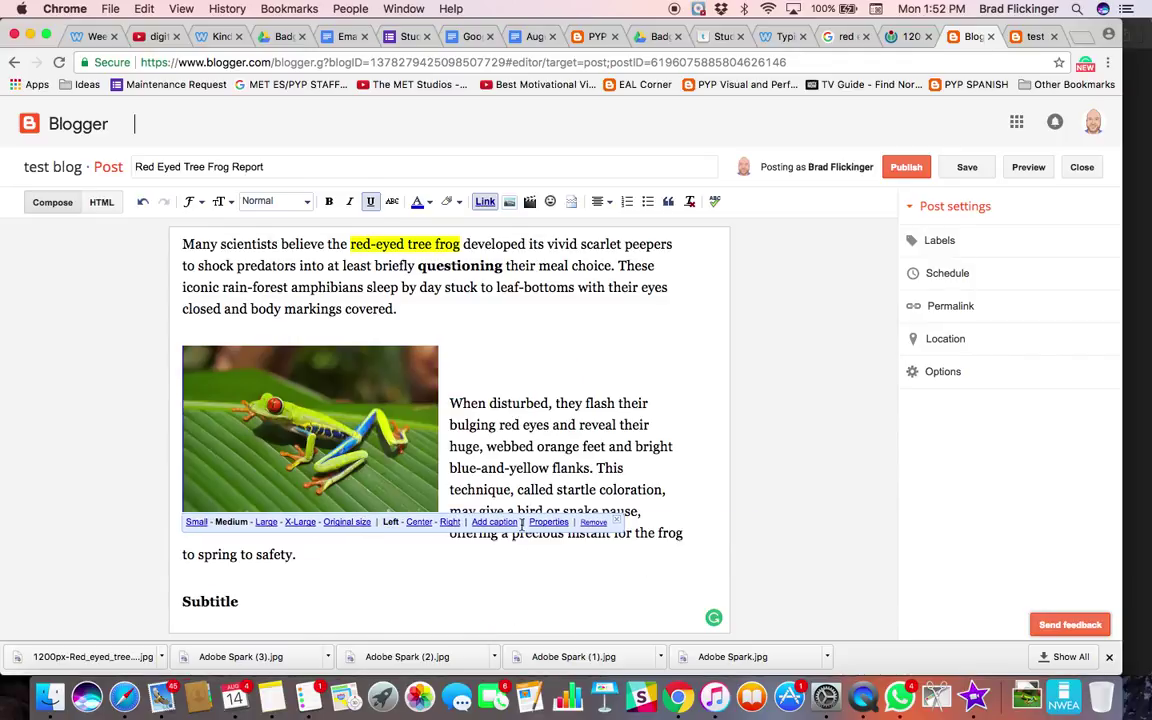
left_click(449, 522)
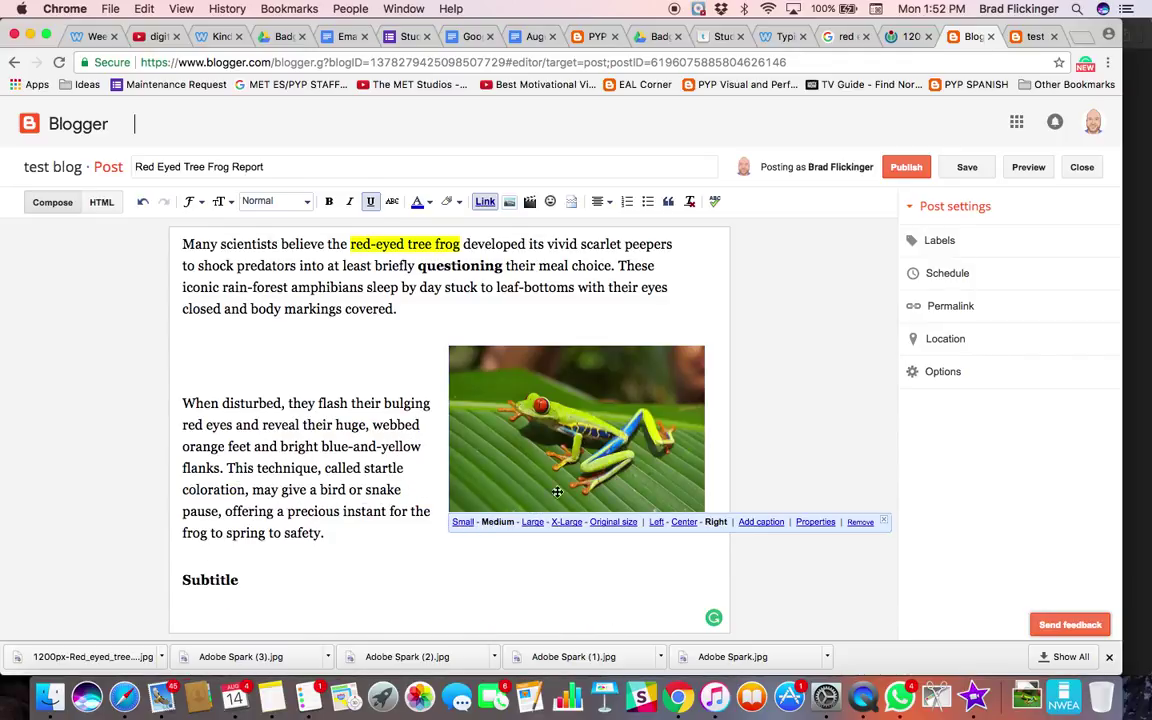
left_click(548, 550)
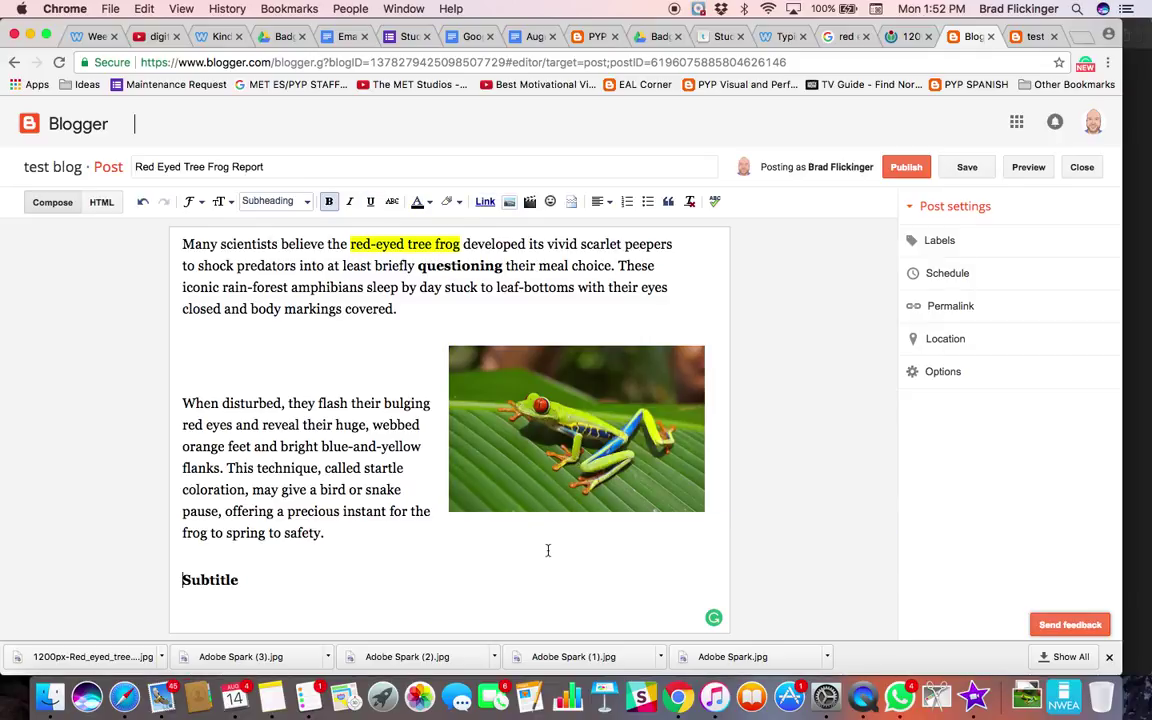
Duplicate both paragraphs together with the frog picture, placing the copy between the original text and the Subtitle heading
left_click(378, 543)
key("Return")
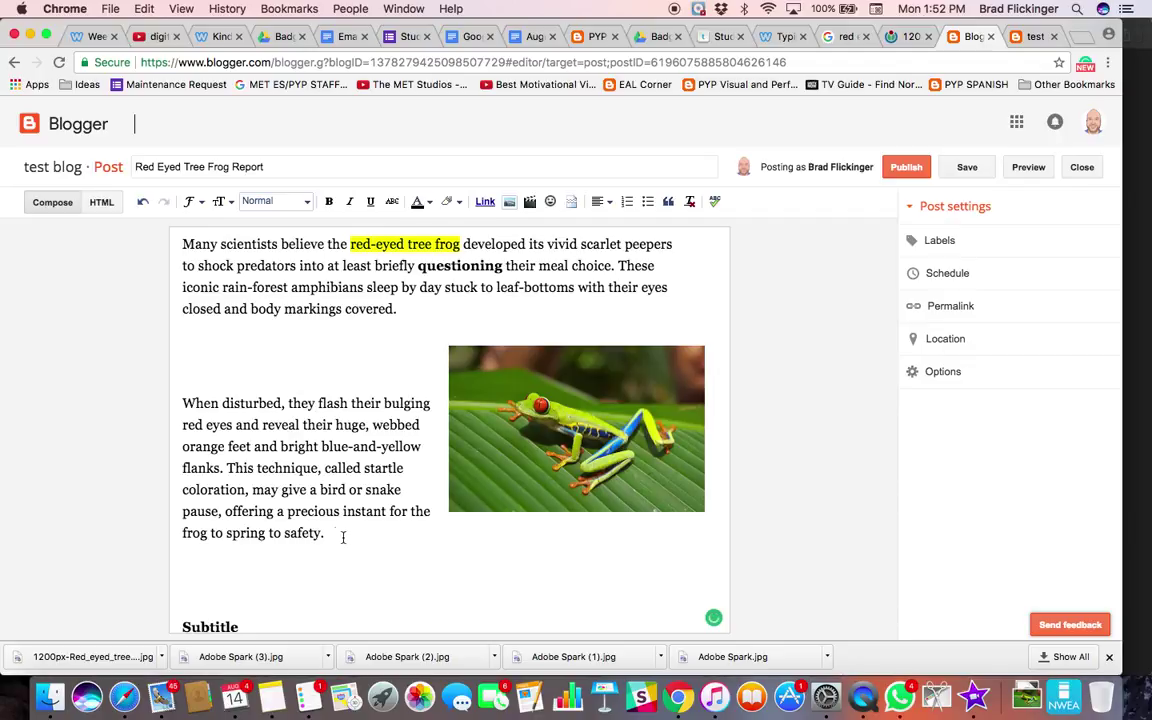
left_click_drag(343, 538, 182, 244)
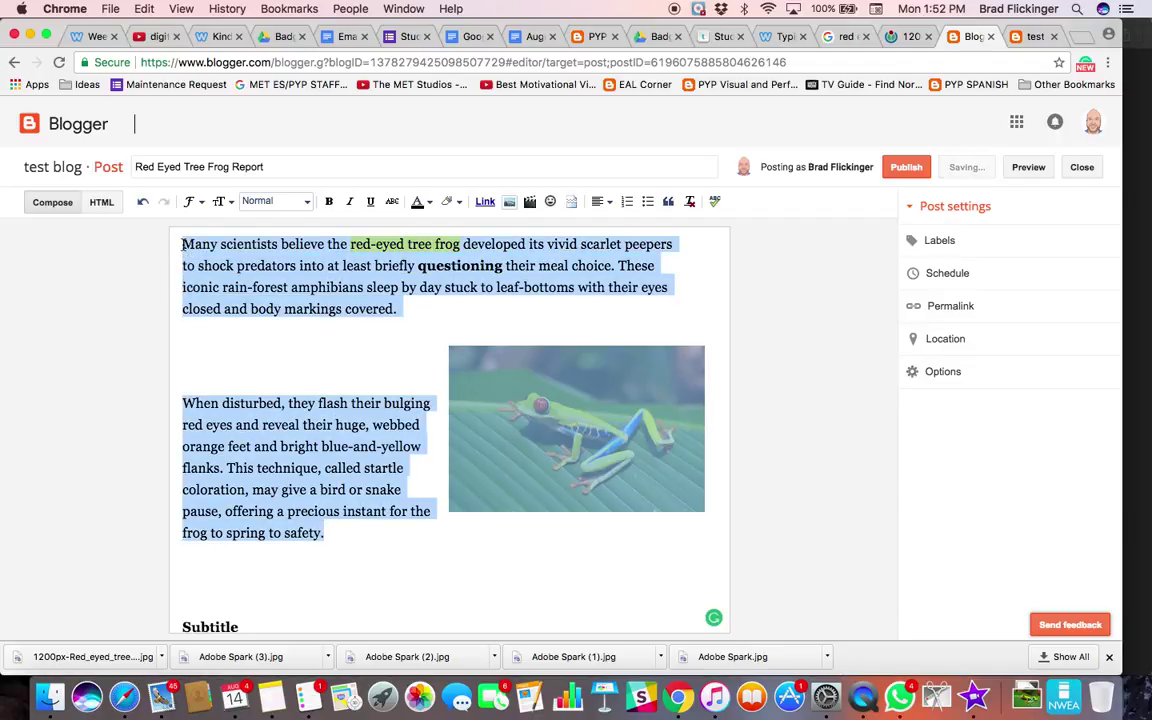
left_click(207, 575)
key("BackSpace")
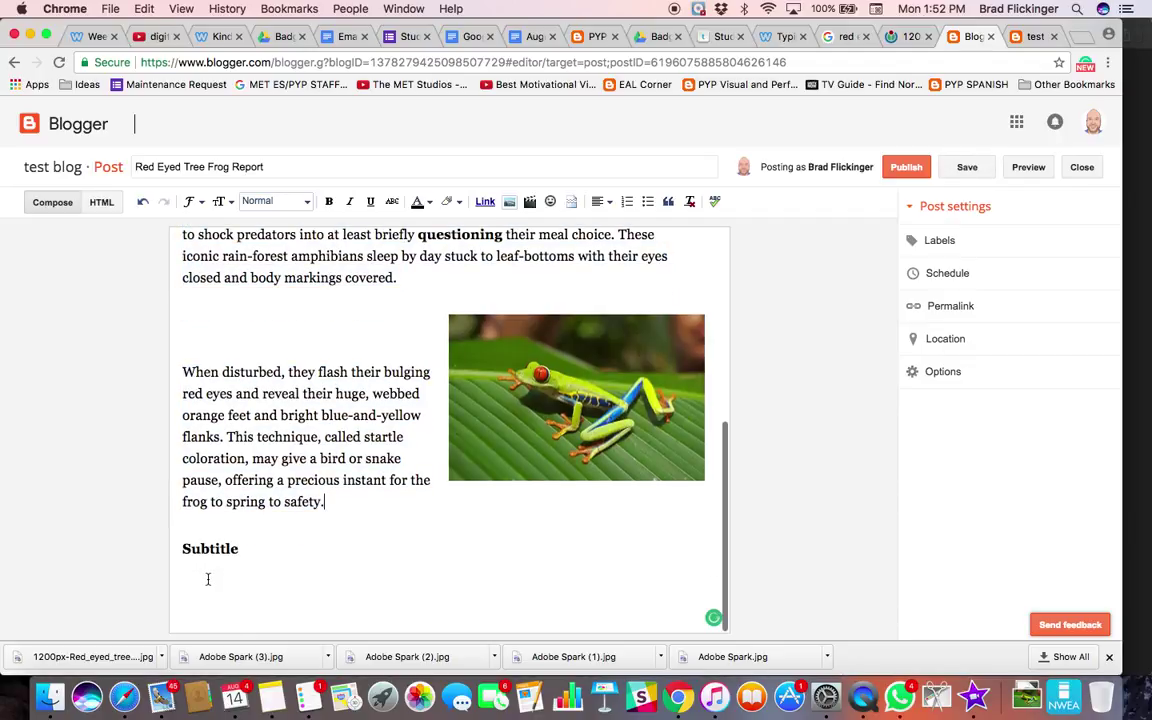
type("Many scientists believe the red-eyed tree frog developed its vivid scarlet peppers to shock predators into at least briefly questioning their meal choice. These iconic rain-forest amphibians sleep by day stuck to leaf-bottoms with their eyes closed and body markings covered. When disturbed, they flash their bulging red eyes and reveal their huge, webbed orange feet and bright blue-and-yellow flanks. This technique, called startle coloration, may give a bird or snake pause, offering a precious instant for the frog to spring to safety.")
scroll(486, 526, "down", 5)
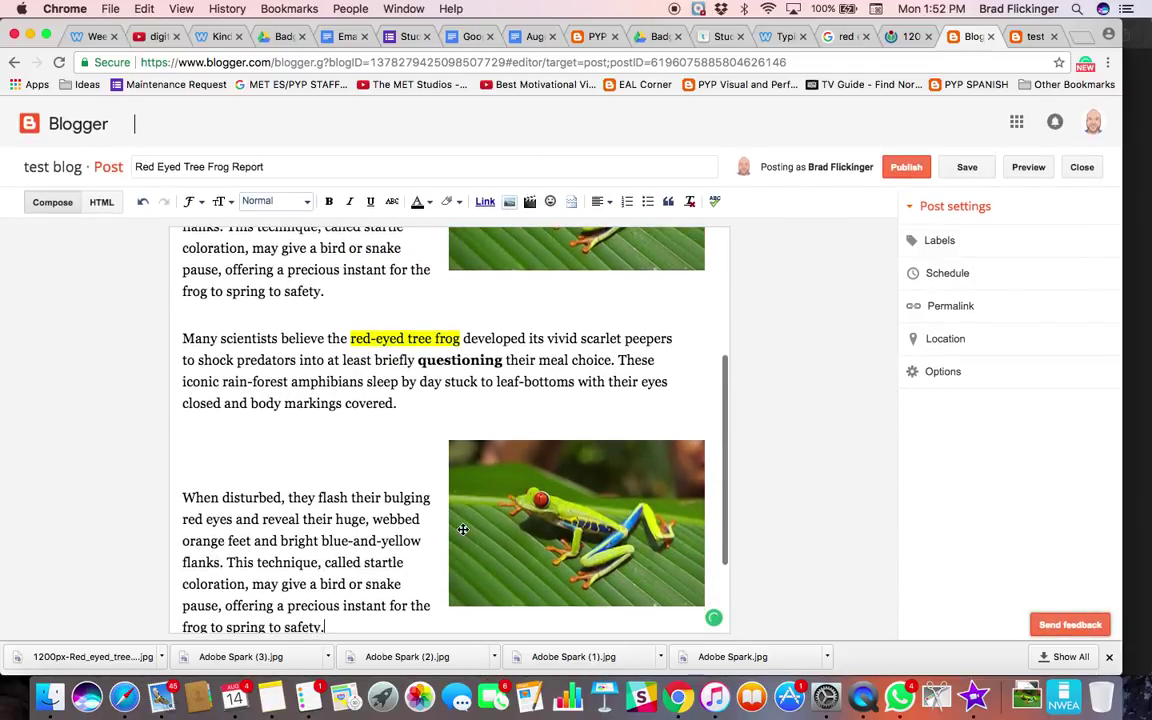
Delete the duplicated frog picture and the extra blank space between the copied paragraphs
left_click(486, 526)
key("BackSpace")
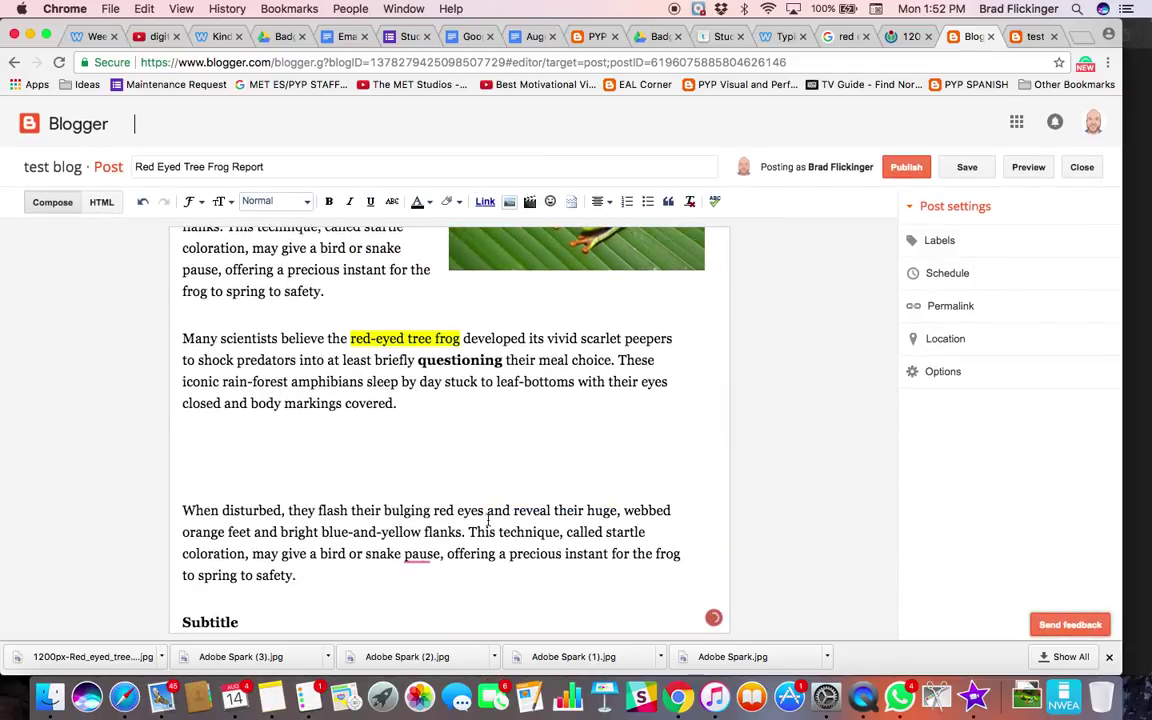
key("BackSpace")
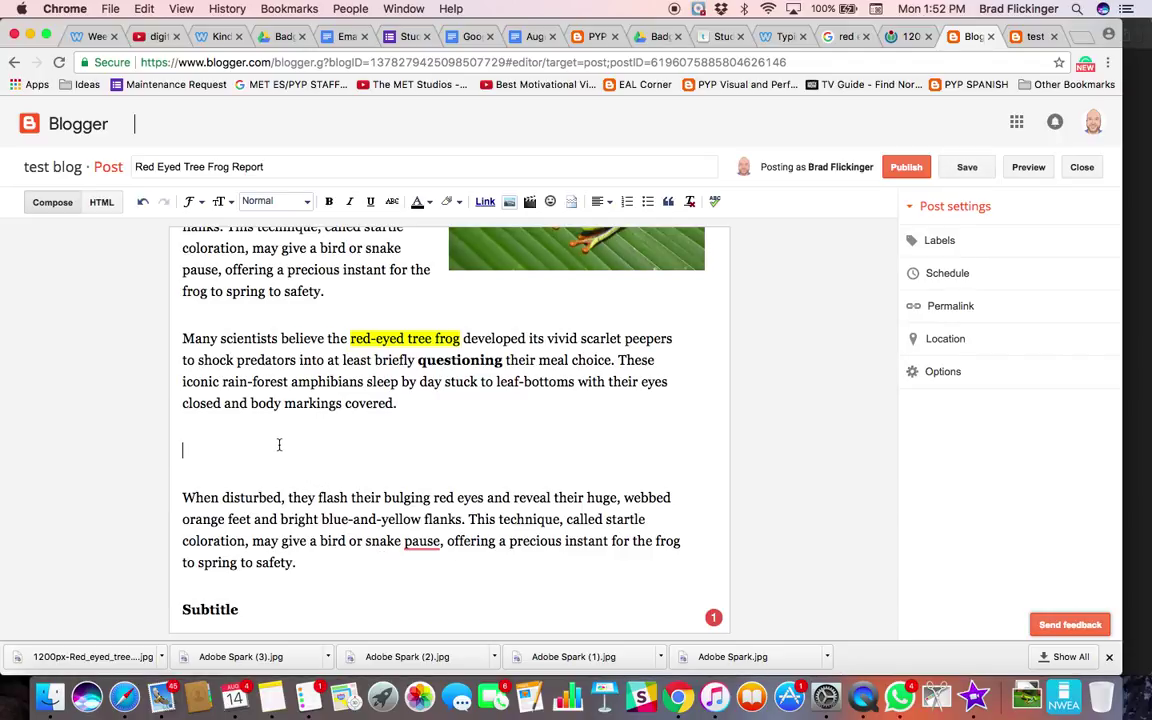
Close the browser tab holding the full-size Wikipedia frog photo
left_click(902, 35)
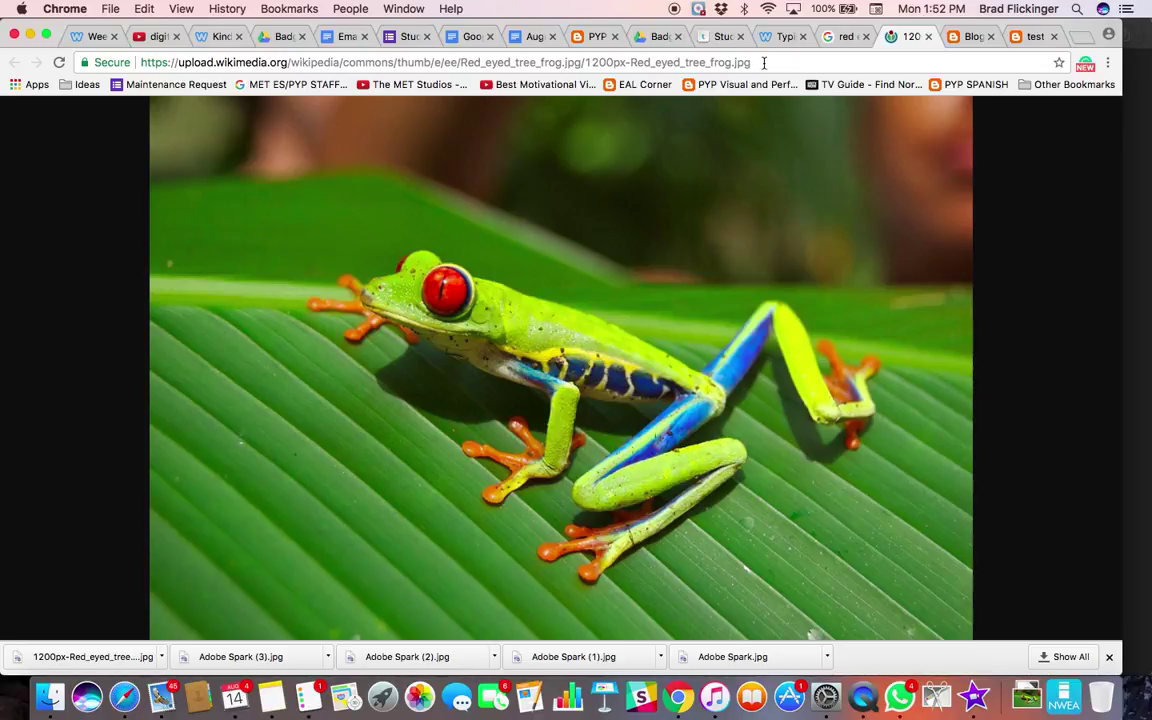
left_click(928, 36)
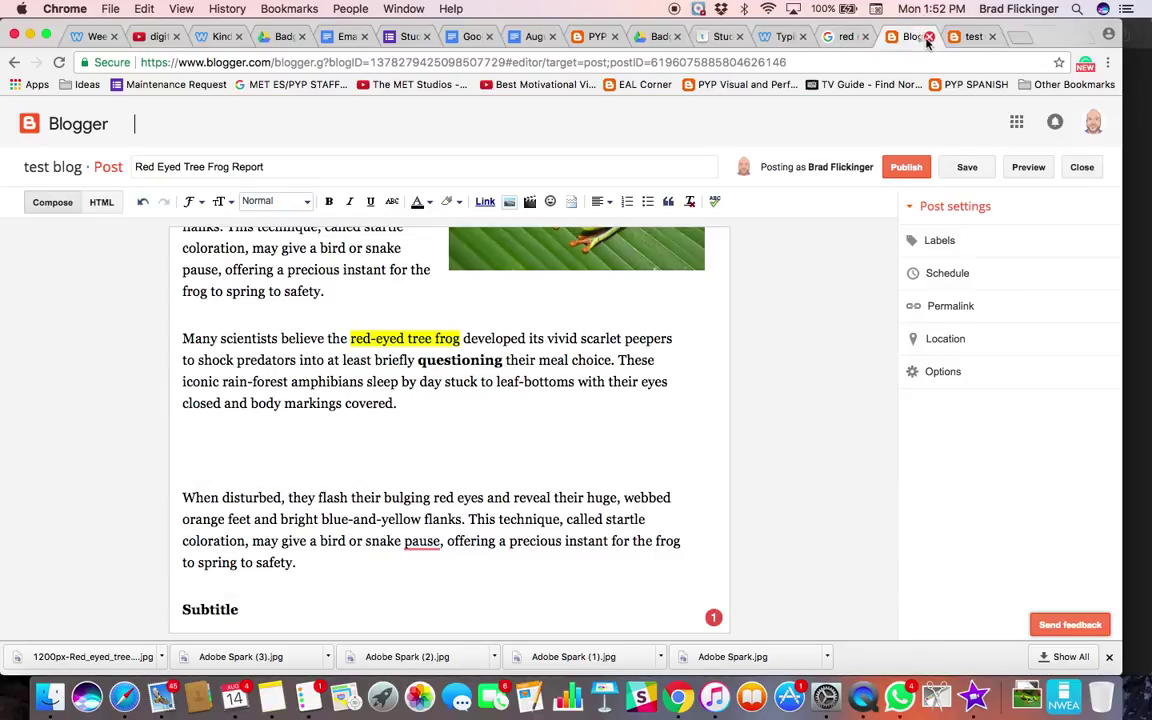
scroll(501, 270, "up", 1)
Open the National Geographic frog-on-leaves photo from the Google image results at full size and copy its URL
left_click(895, 36)
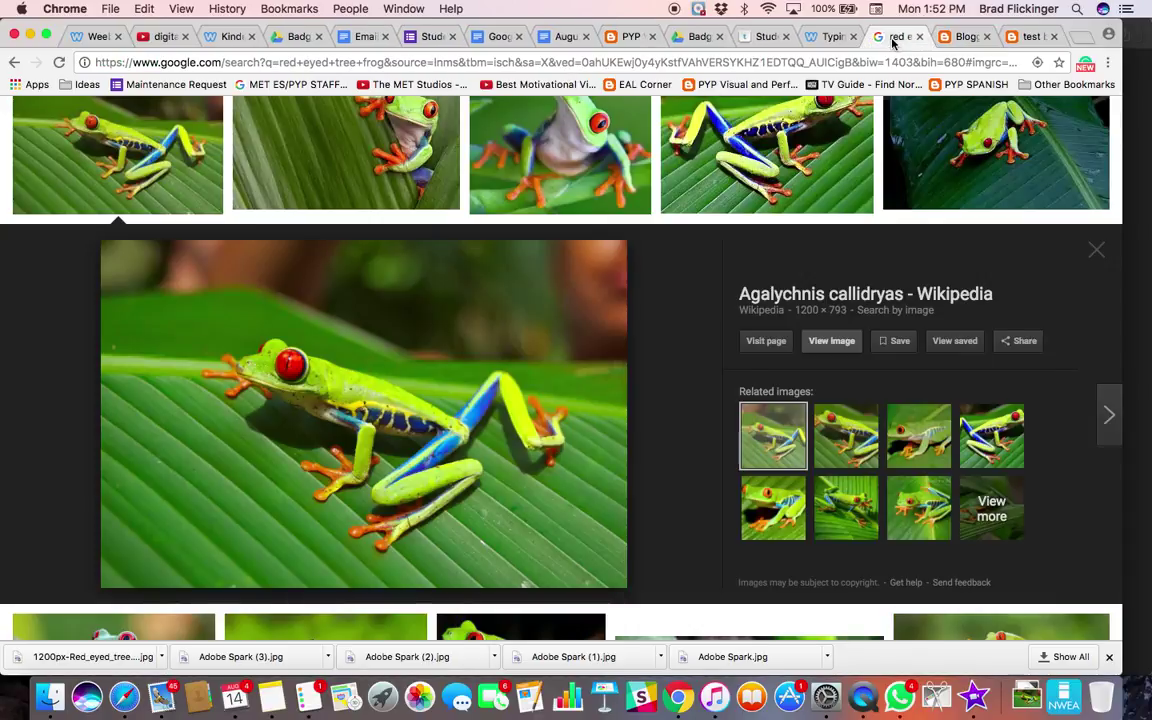
scroll(463, 305, "up", 3)
left_click(347, 342)
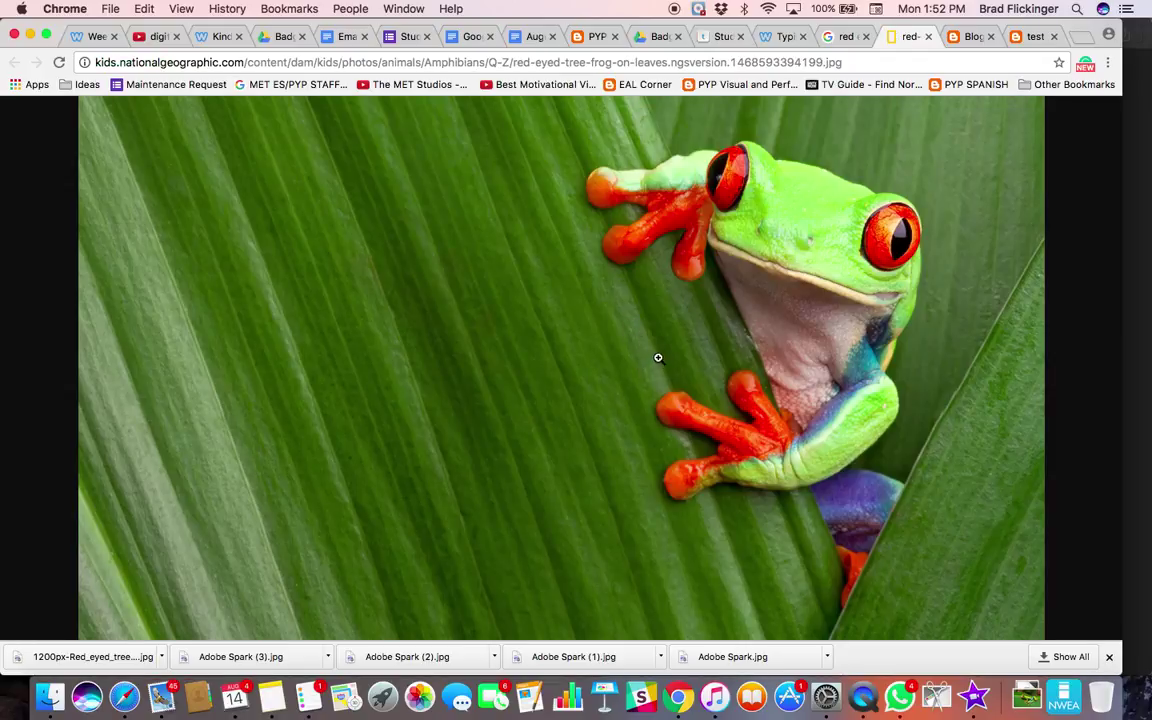
left_click(619, 64)
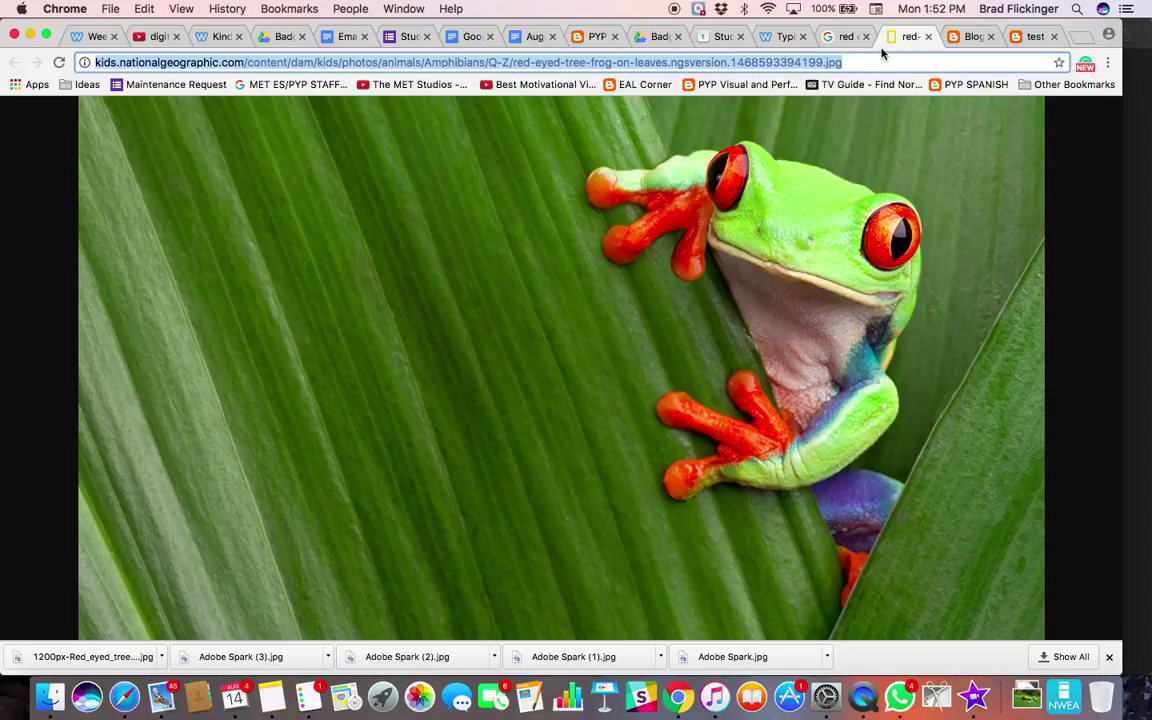
Insert the National Geographic frog photo by its copied URL between the duplicated paragraphs of the blog post
left_click(969, 36)
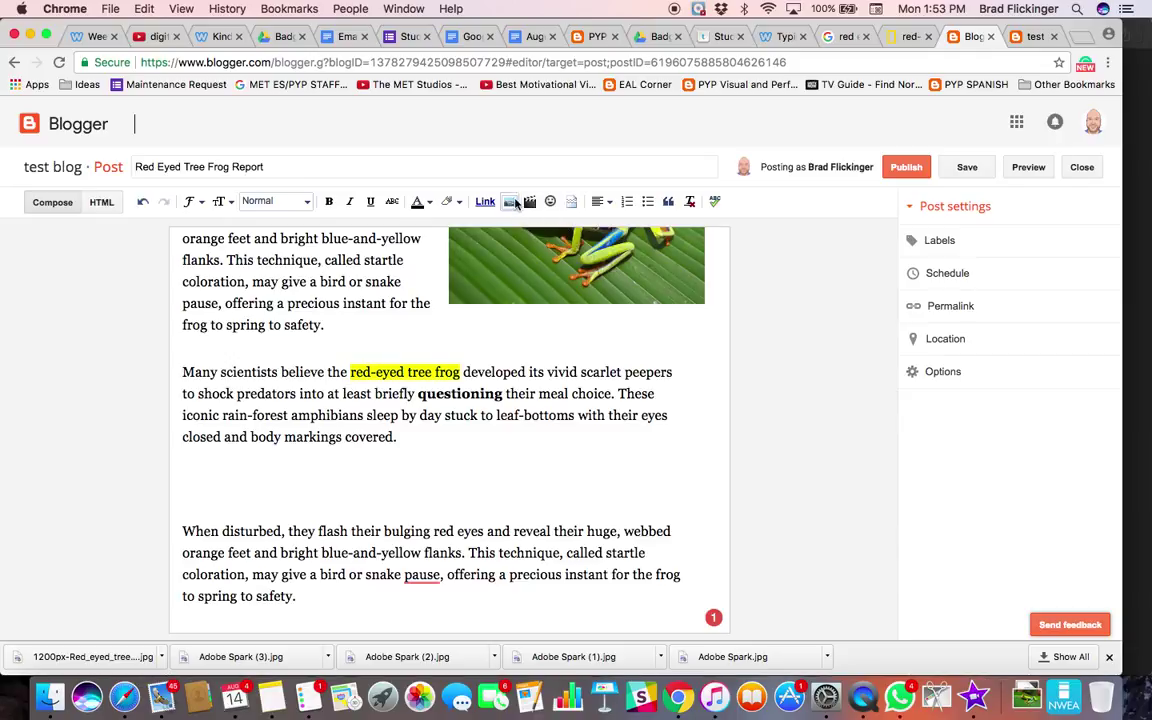
left_click(509, 201)
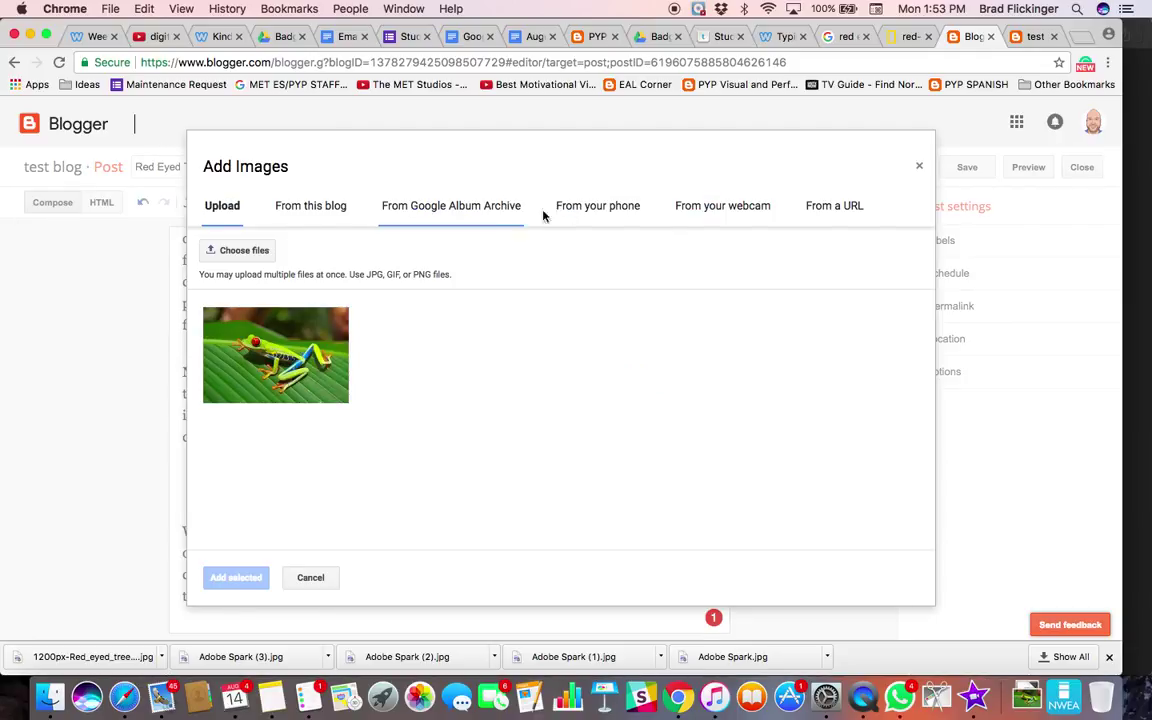
left_click(830, 205)
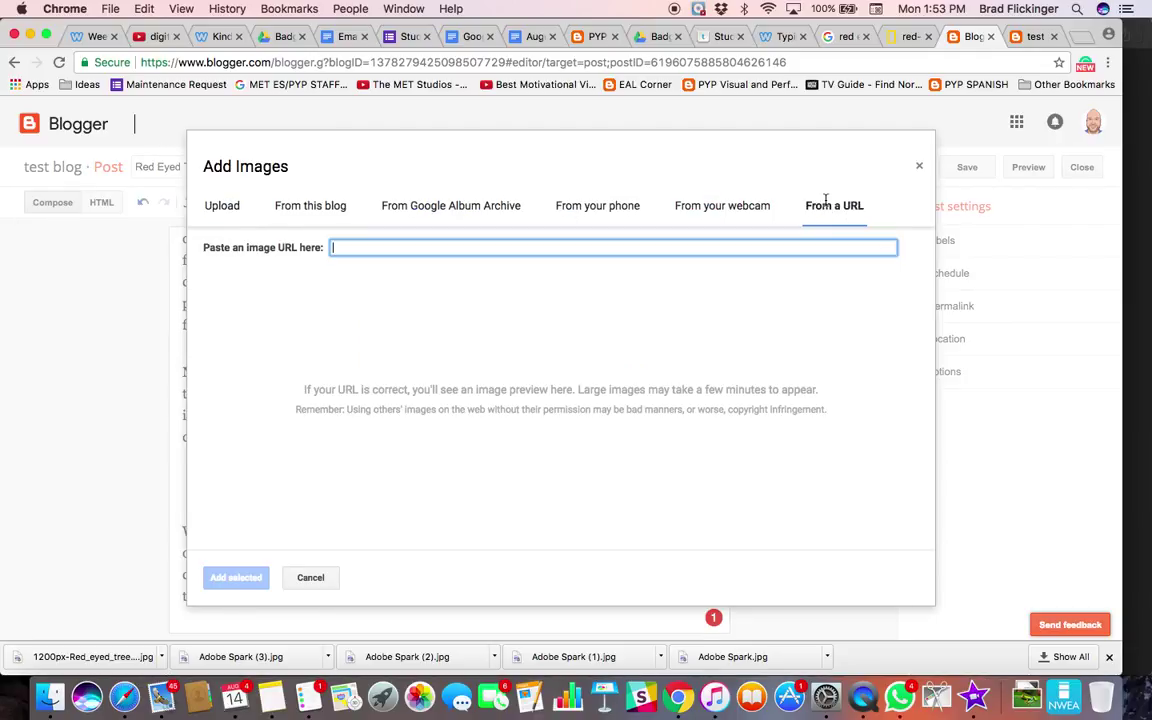
key("super+v")
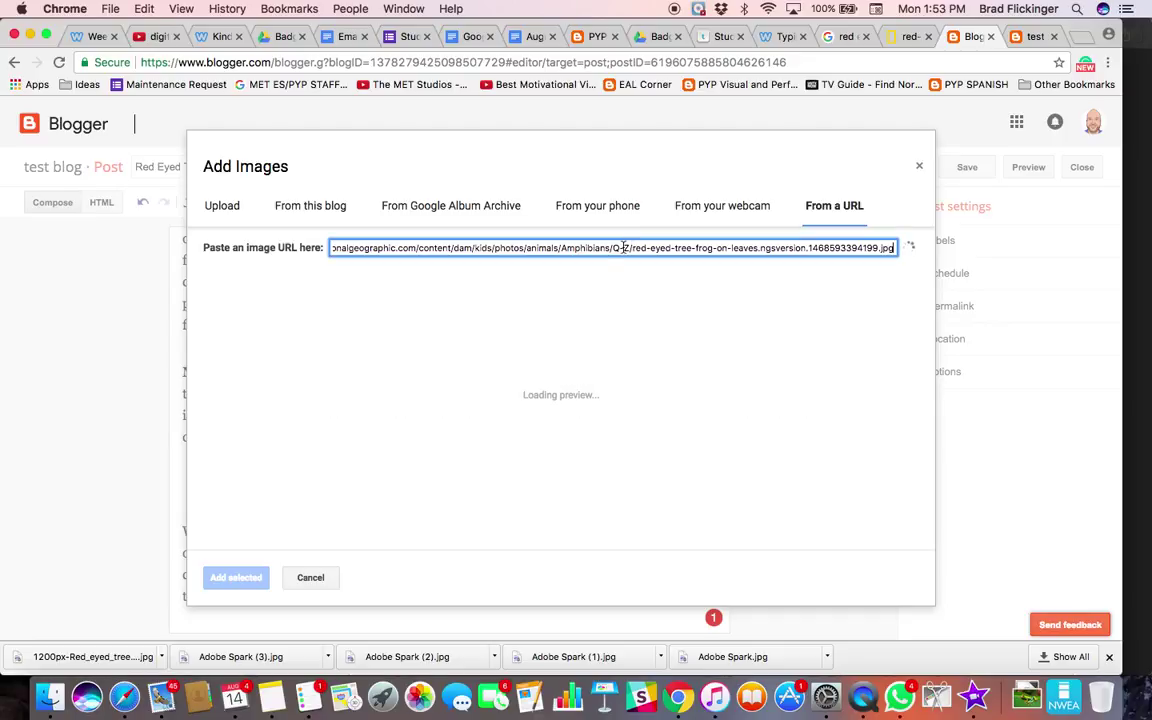
left_click(236, 577)
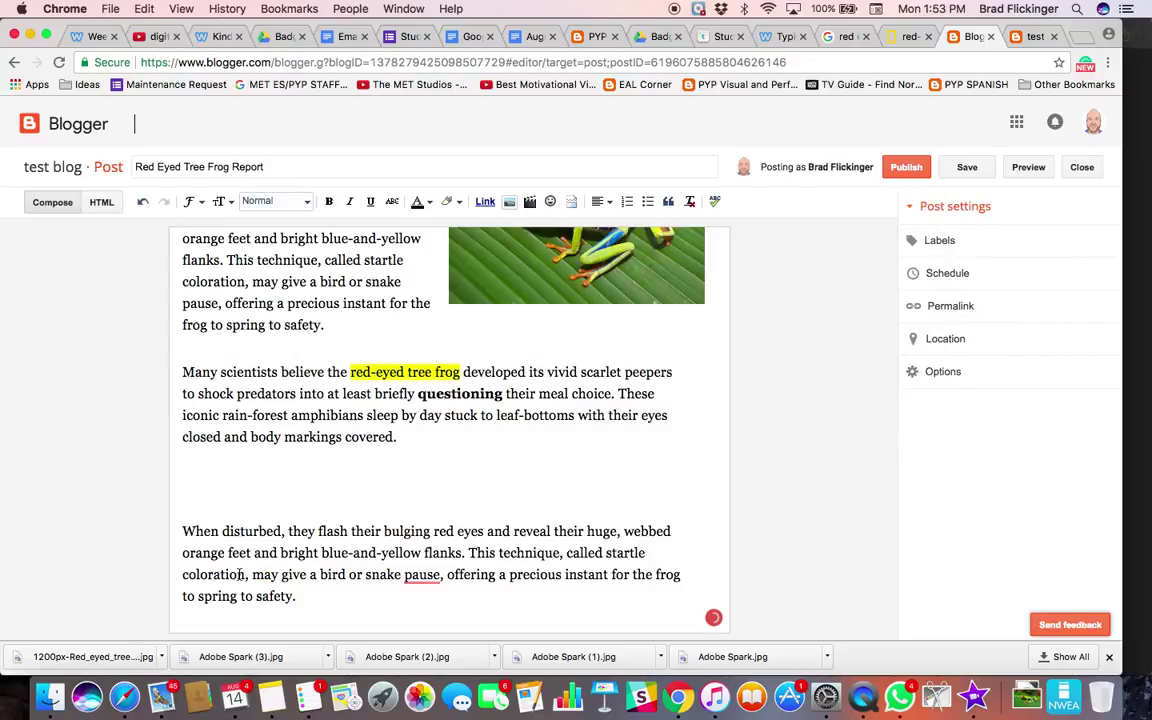
scroll(245, 565, "down", 3)
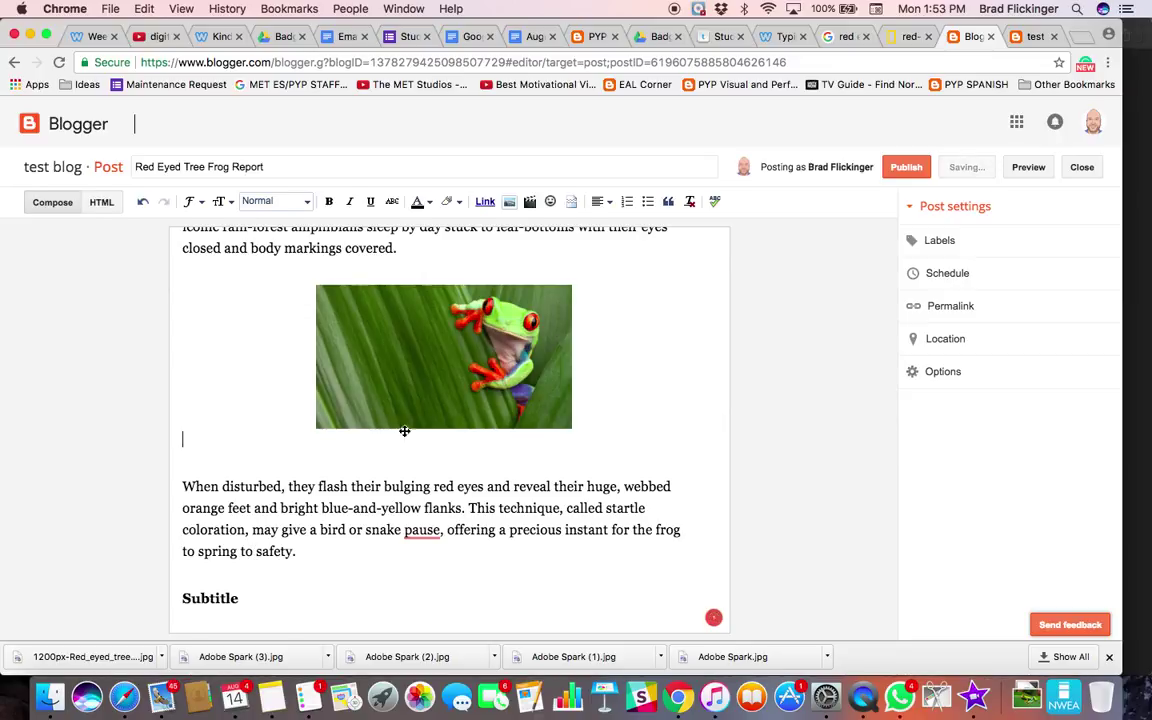
Dismiss the HTTP resources warning shown above the post
scroll(404, 431, "up", 2)
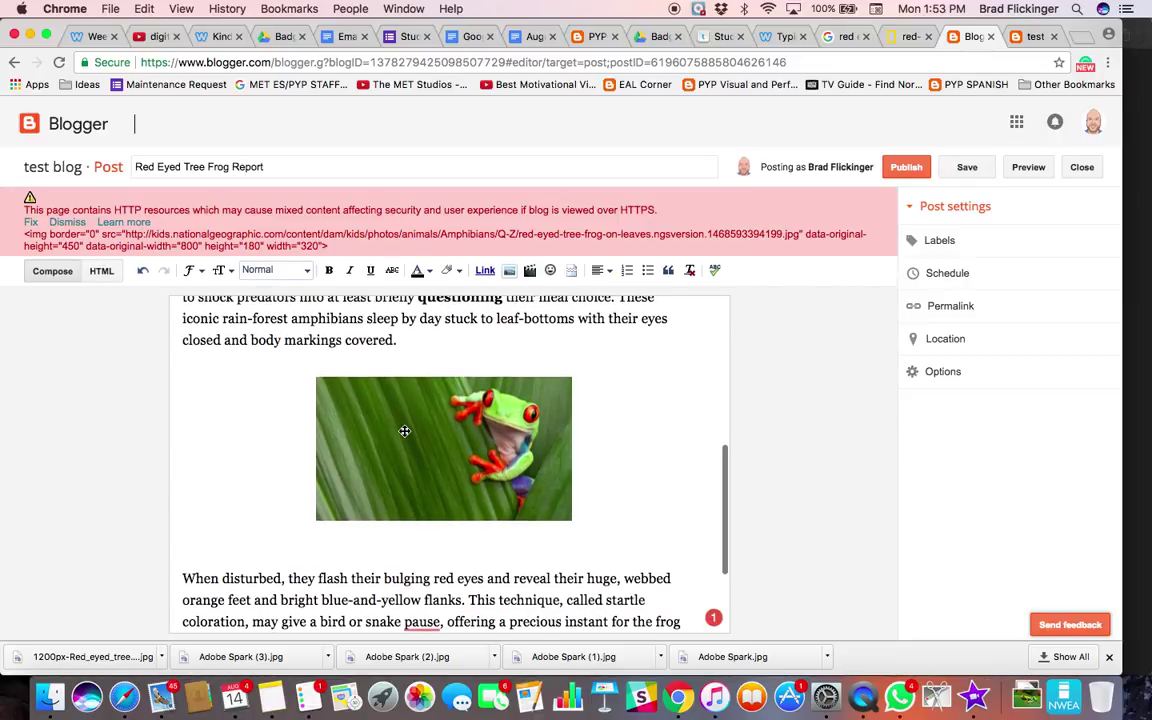
scroll(404, 431, "up", 1)
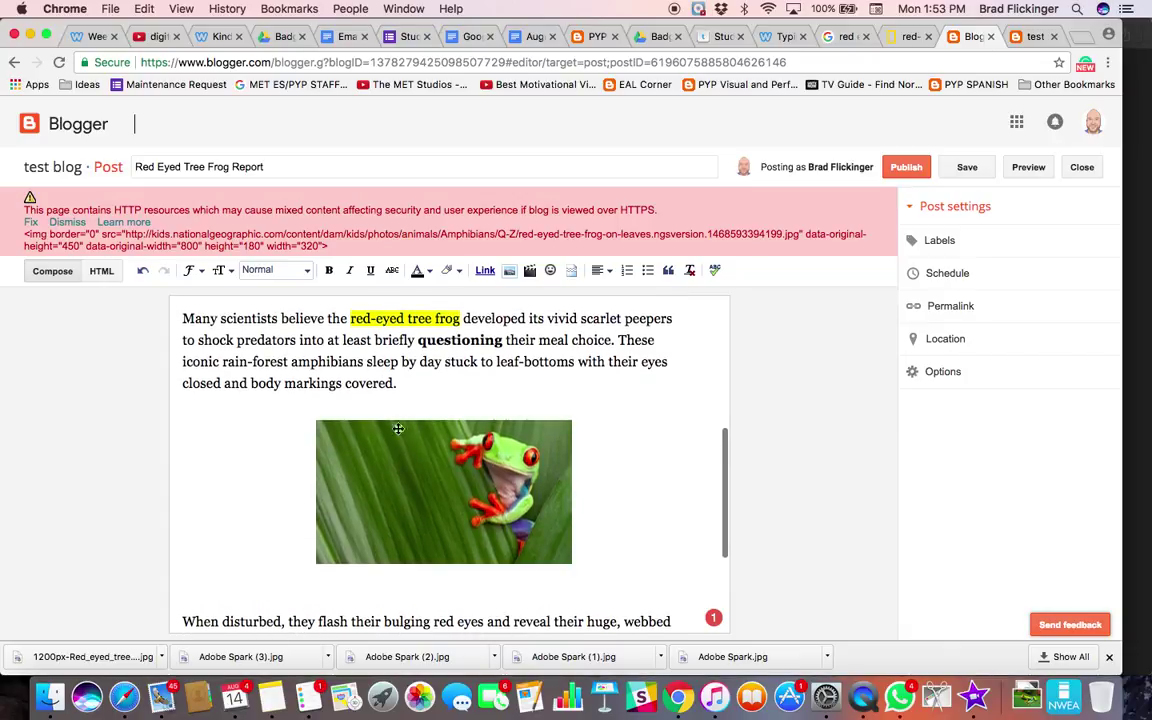
left_click(337, 382)
left_click(67, 222)
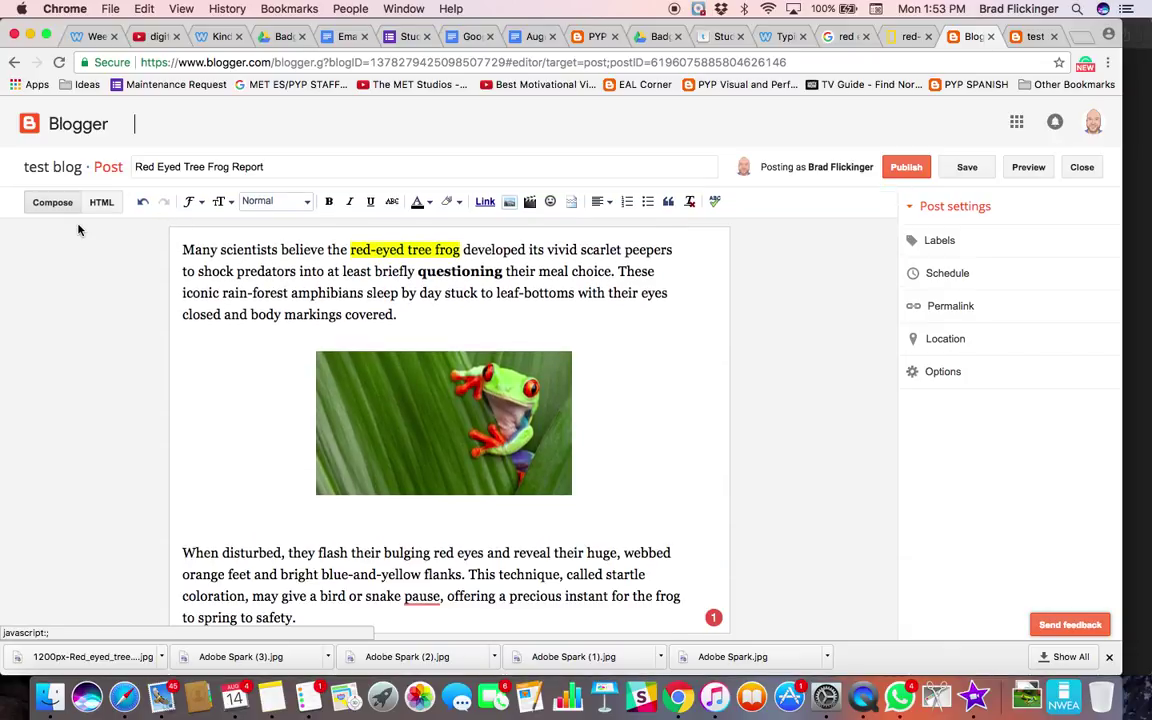
scroll(259, 440, "down", 2)
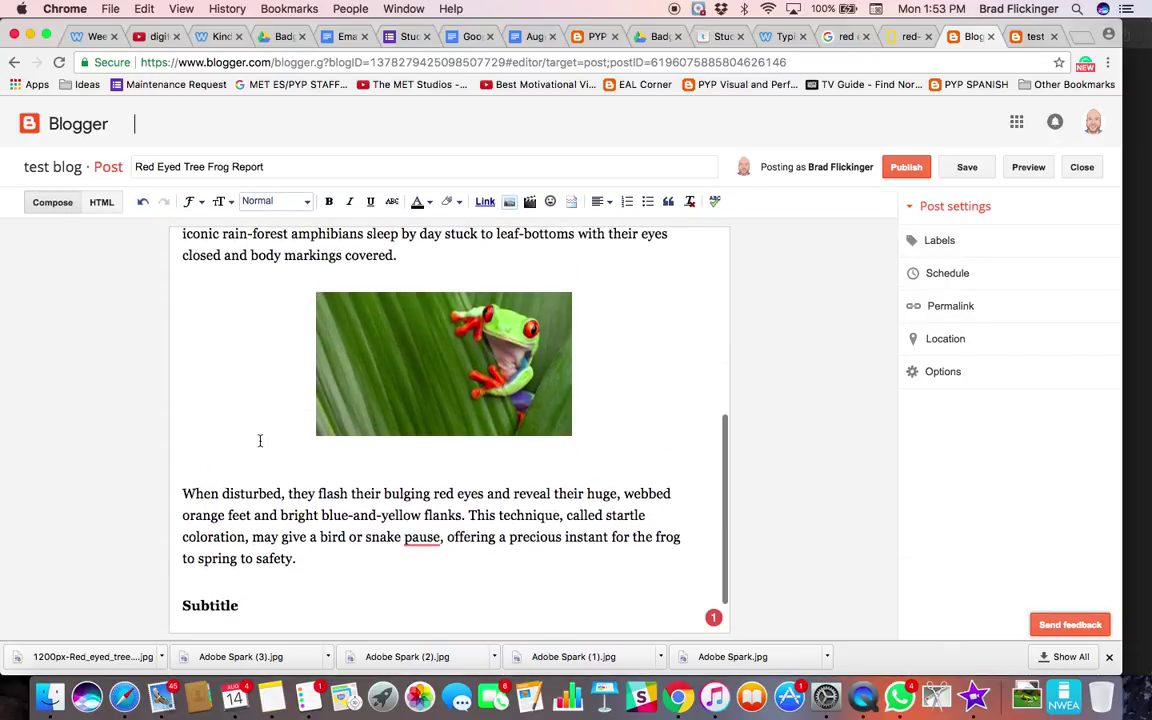
scroll(259, 440, "down", 2)
scroll(350, 420, "up", 2)
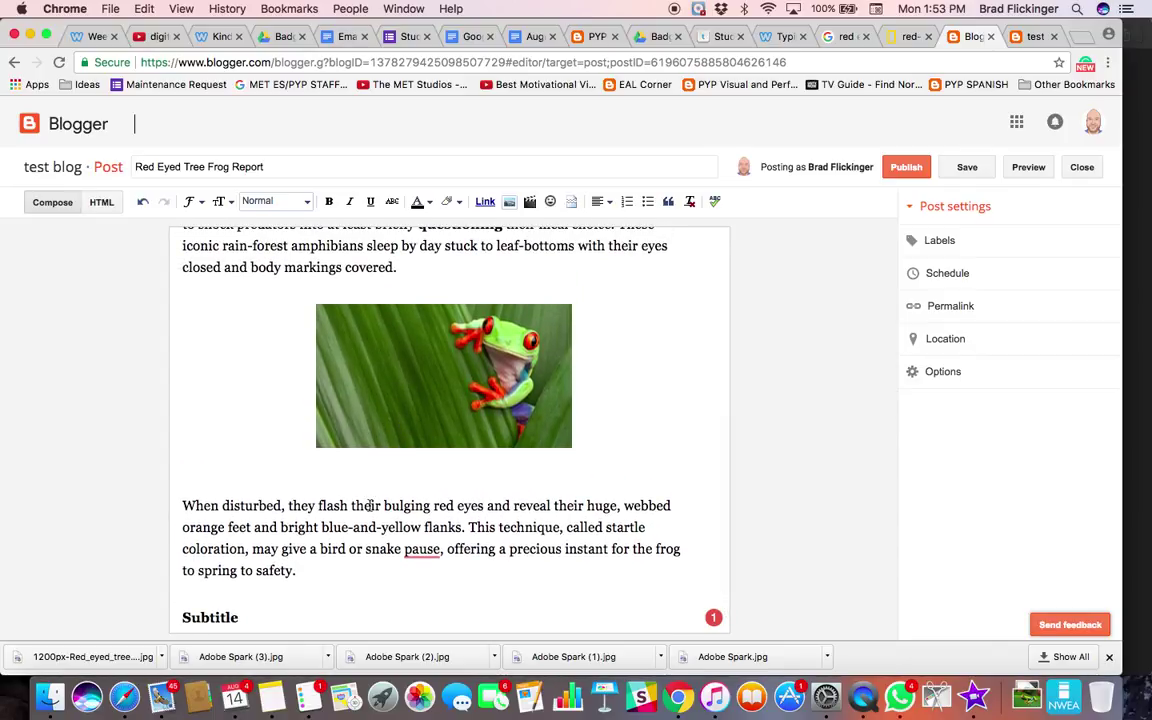
scroll(368, 508, "down", 2)
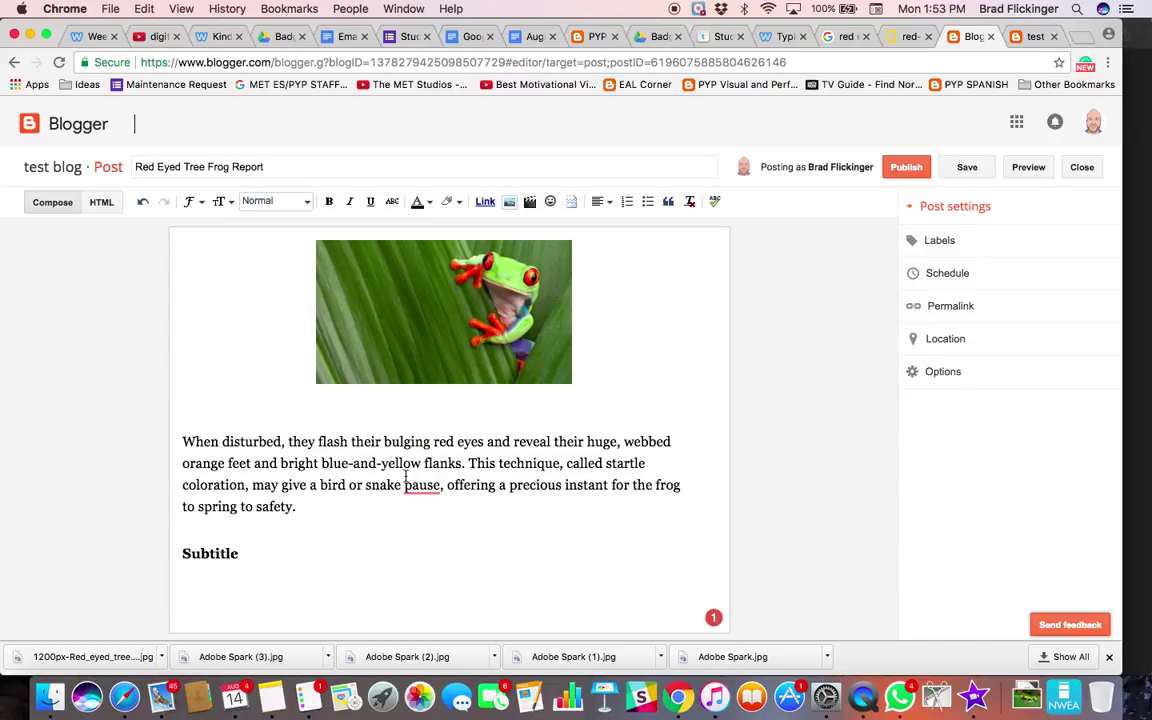
scroll(405, 478, "up", 2)
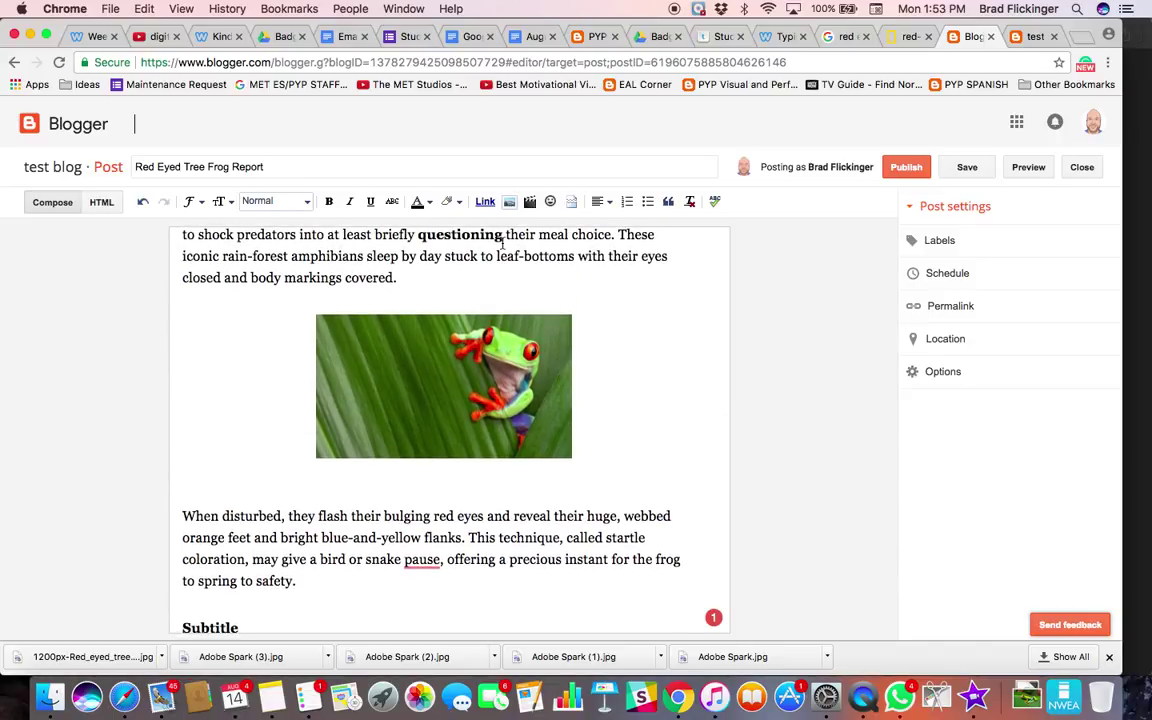